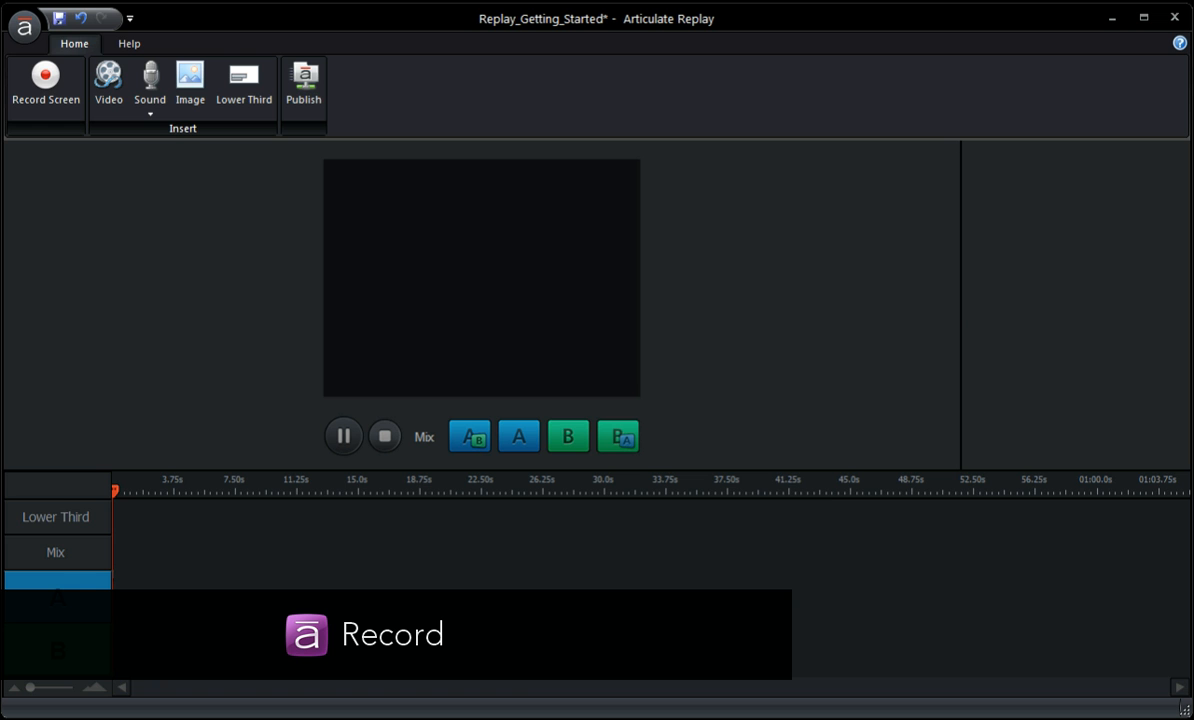
Step: Start setting up a screen recording, check the webcam's capture size, and minimize the web cam settings window
left_click(45, 82)
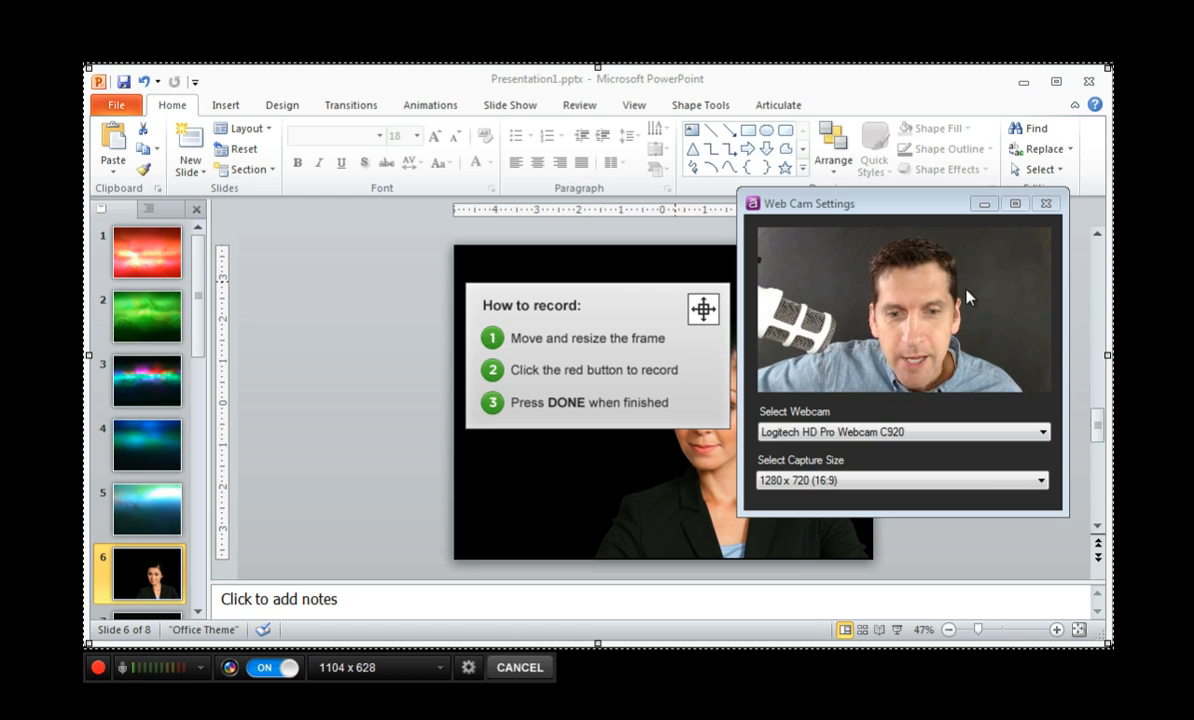
left_click(836, 482)
left_click(829, 484)
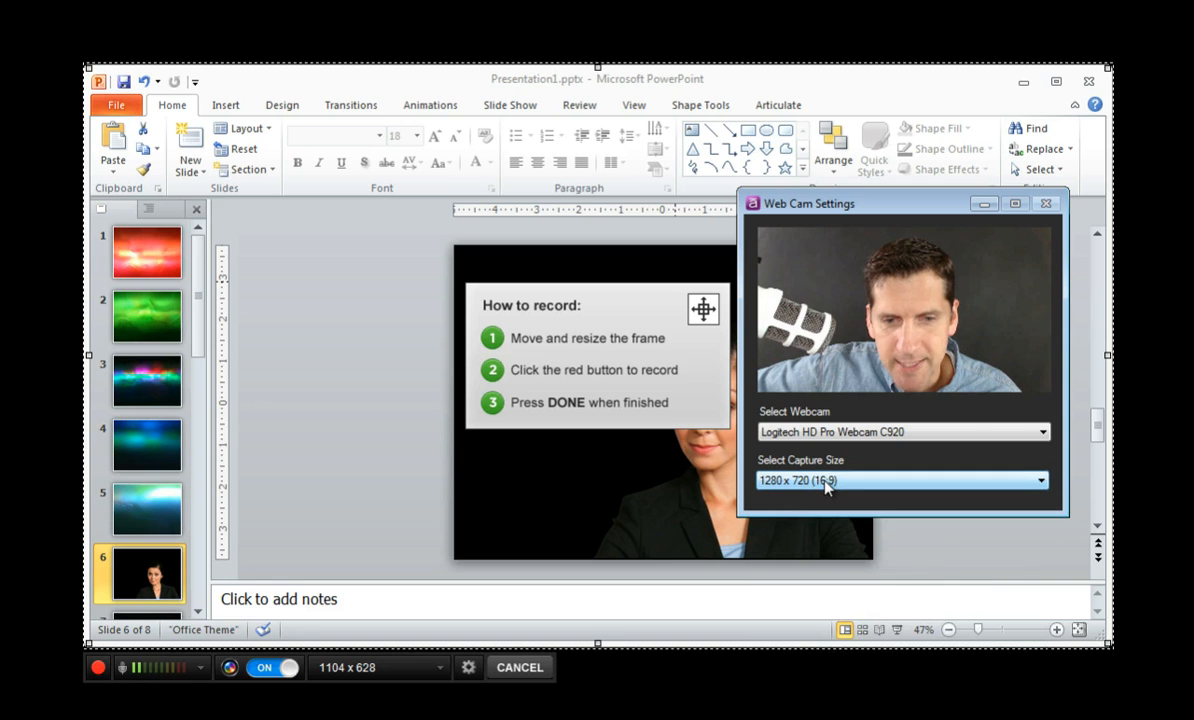
left_click(984, 204)
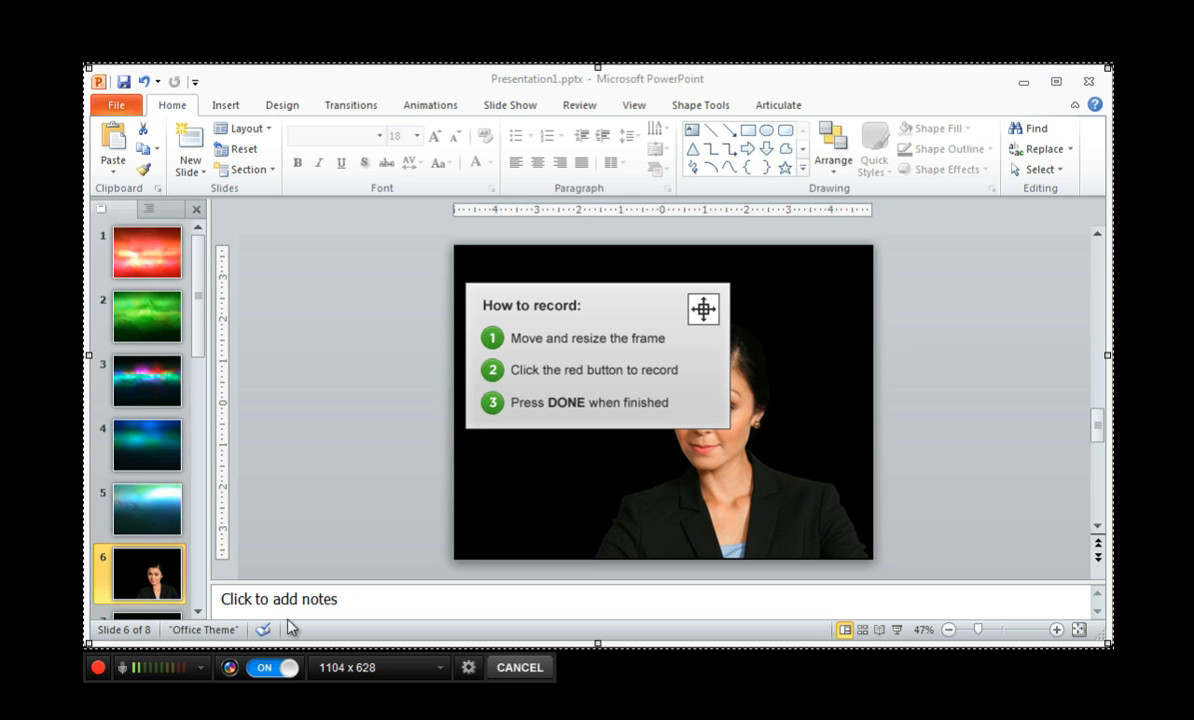
Step: Turn the webcam off and back on, and look over the recording area size options
left_click(270, 668)
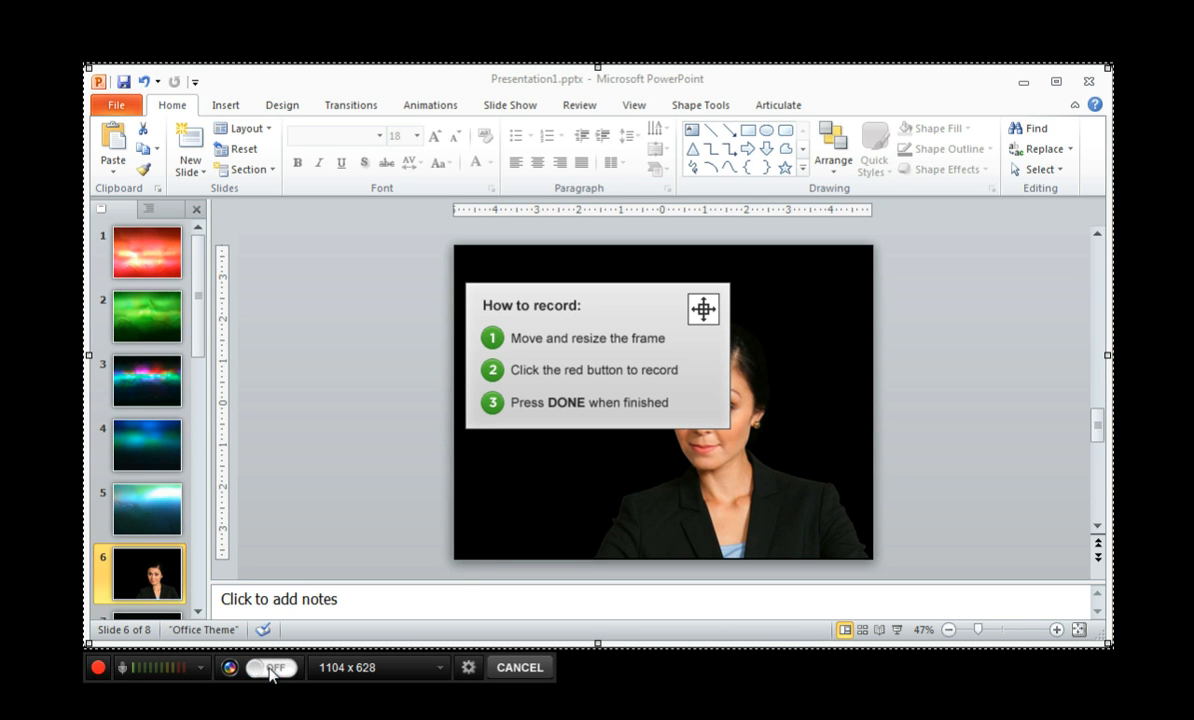
left_click(270, 672)
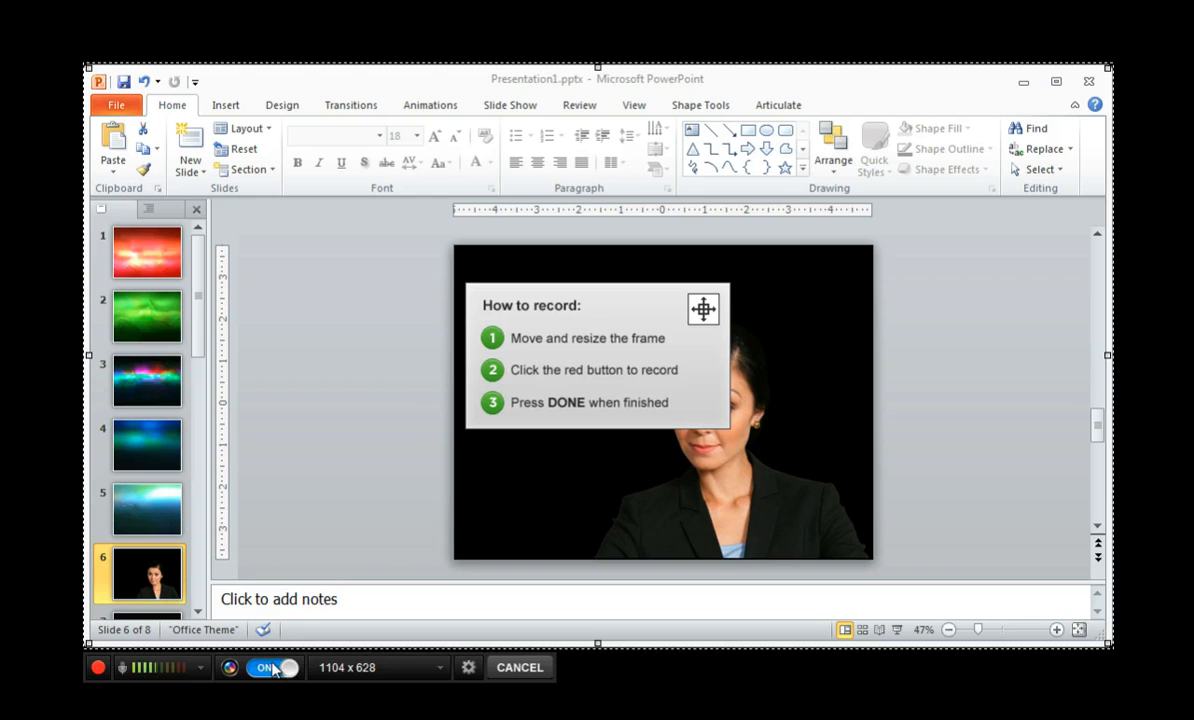
left_click(441, 668)
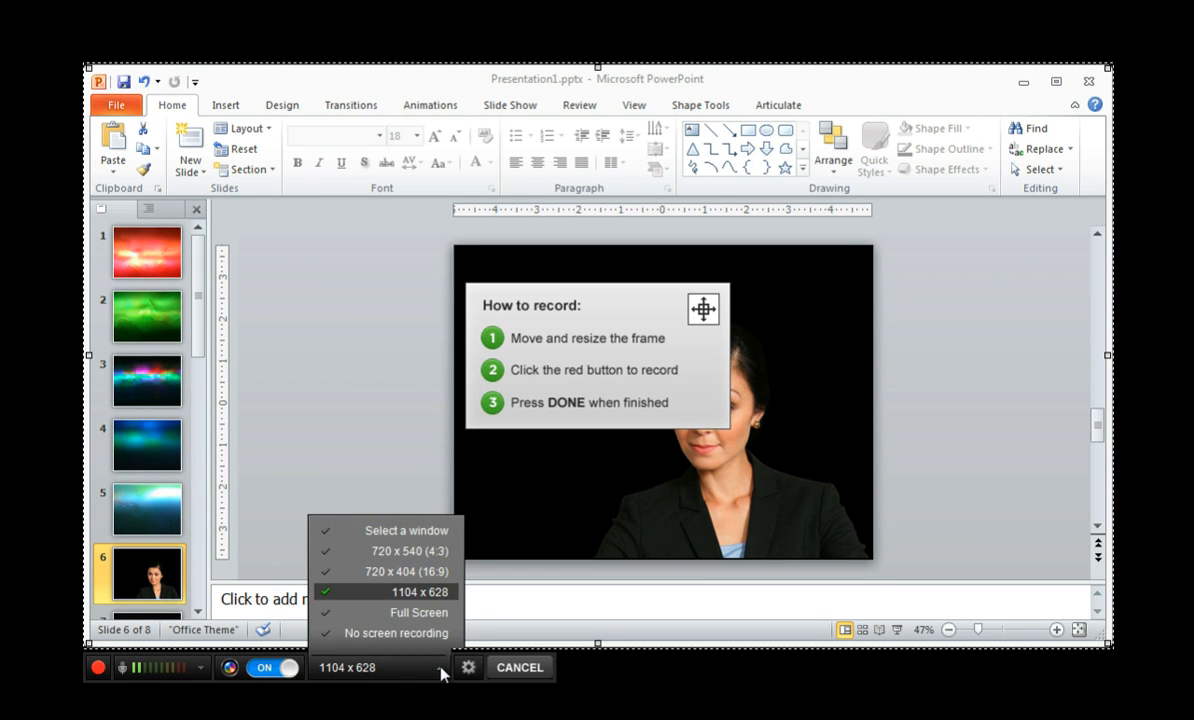
left_click(441, 672)
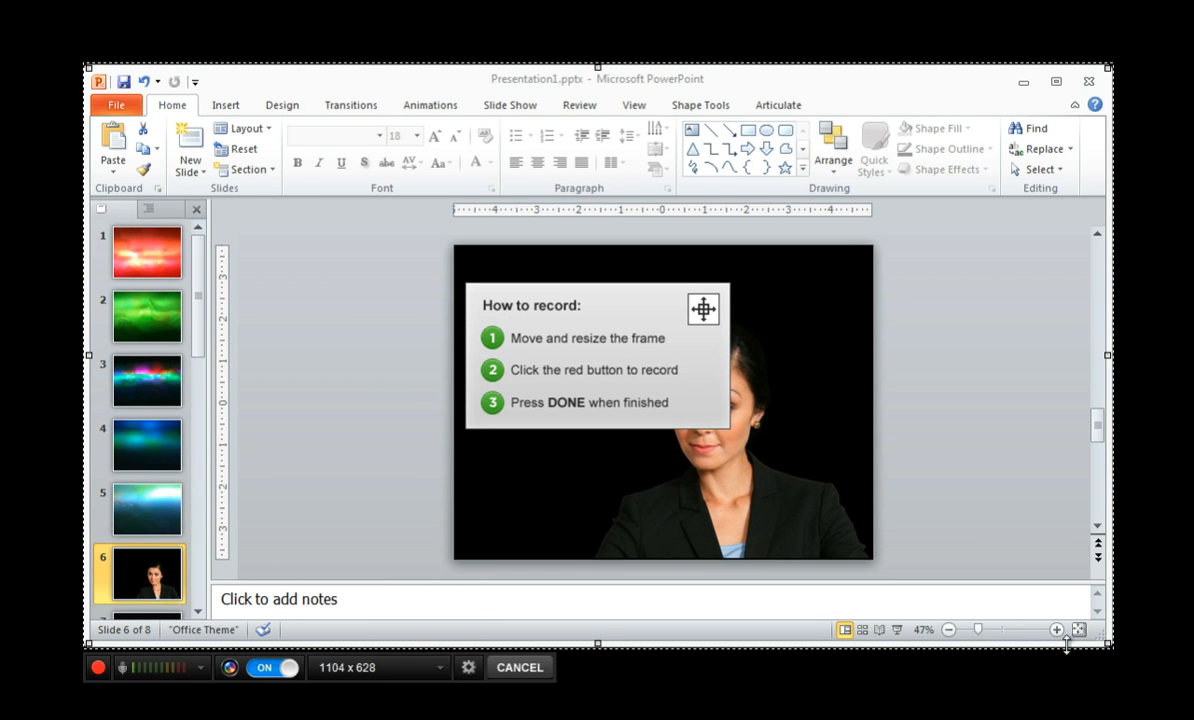
mouse_move(1108, 645)
left_mouse_down()
mouse_move(1055, 583)
mouse_move(1118, 652)
mouse_move(1107, 645)
left_mouse_up()
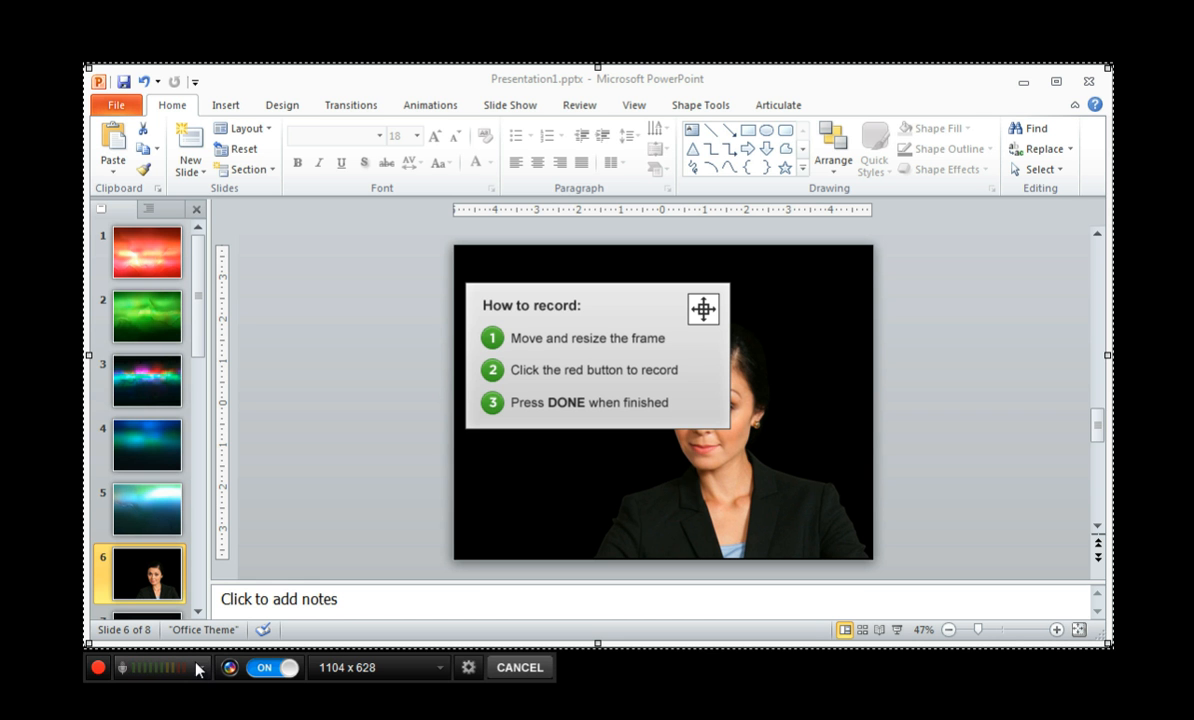
Step: Record the PowerPoint window while showing its insert commands and slides 2 to 4, and finish the recording
left_click(99, 668)
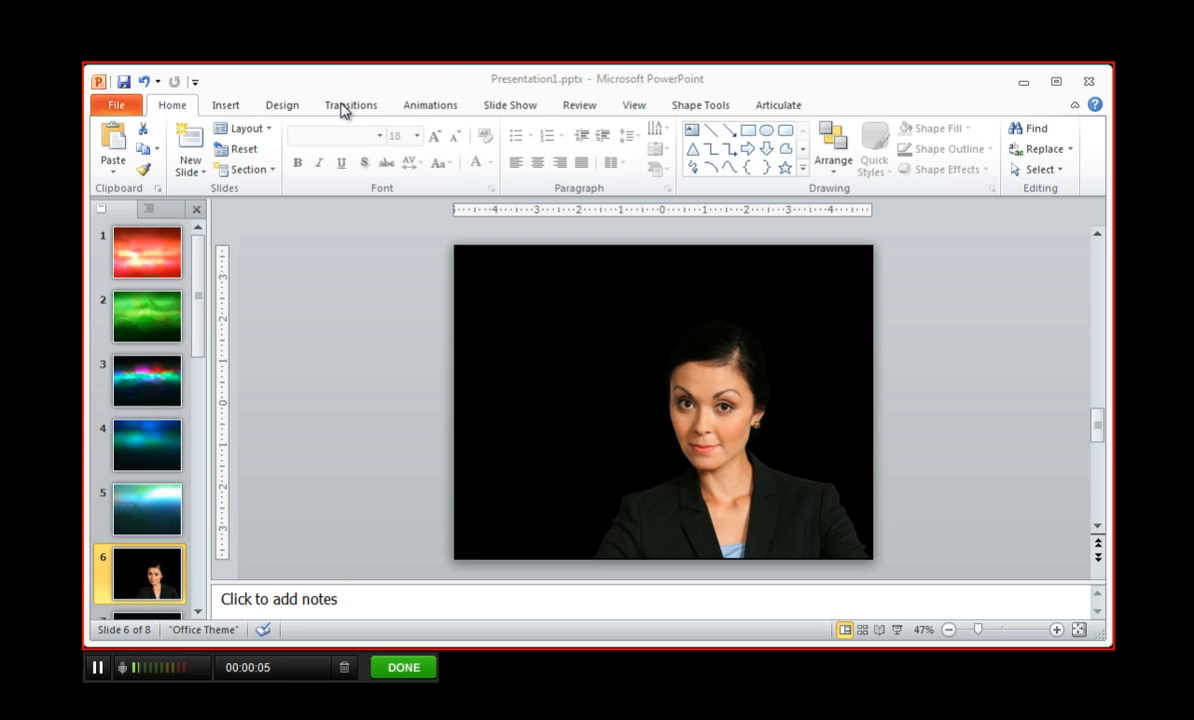
left_click(230, 106)
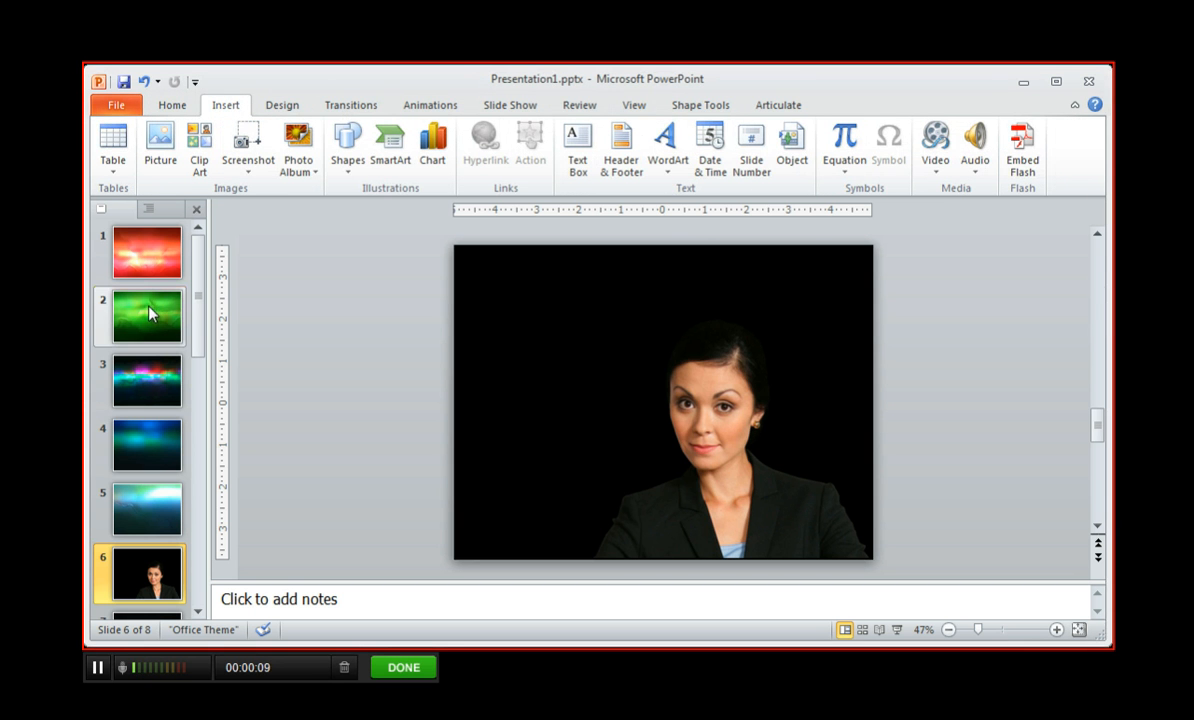
left_click(148, 313)
left_click(150, 380)
left_click(143, 443)
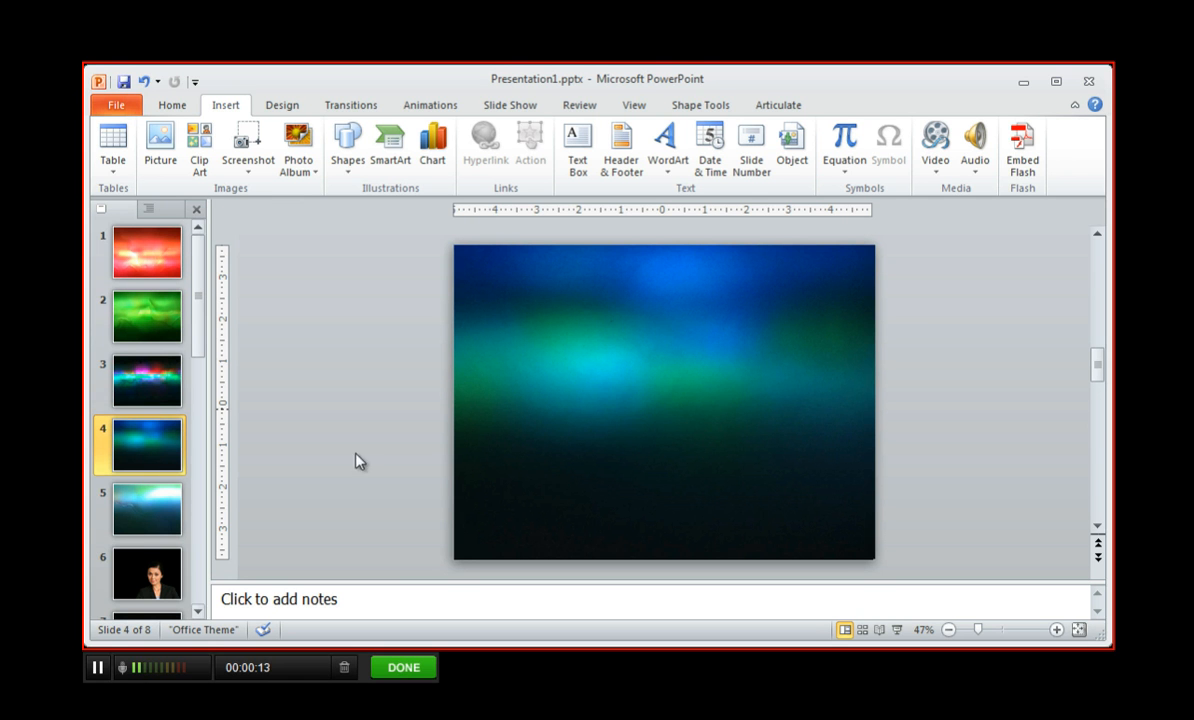
left_click(405, 670)
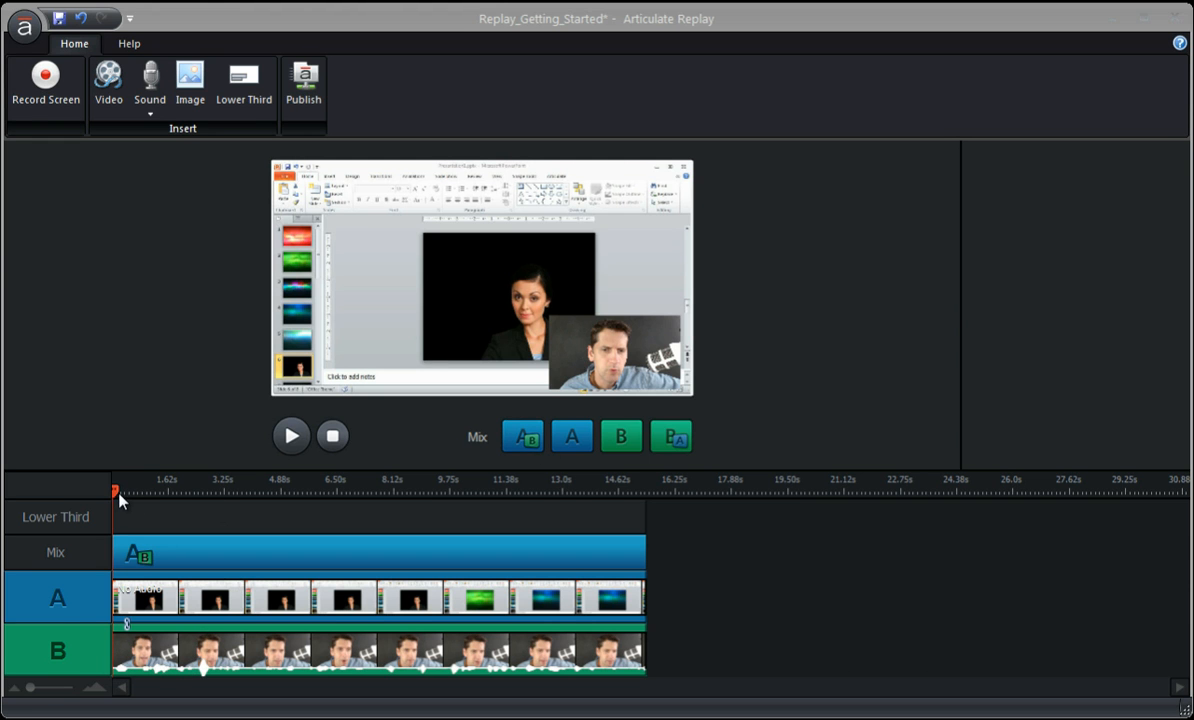
Step: Switch the mix to full-frame A at about 3 s and shift its transition earlier to about 1.6 s
left_click_drag(116, 488, 216, 507)
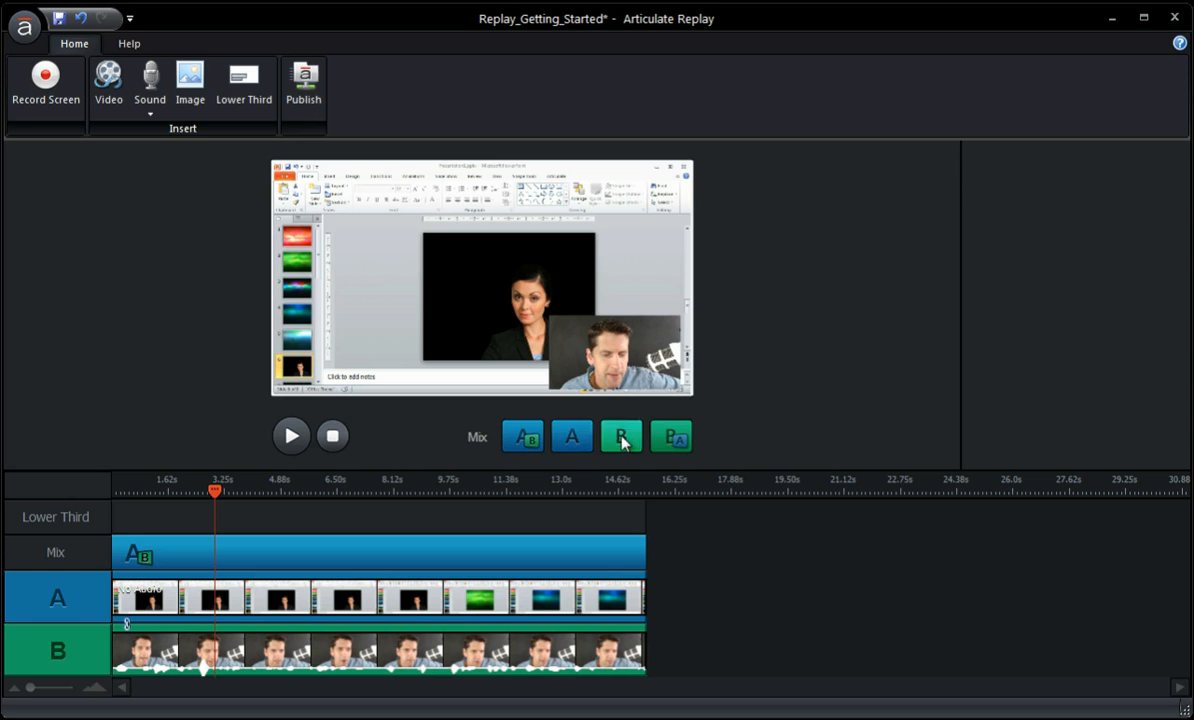
left_click(576, 437)
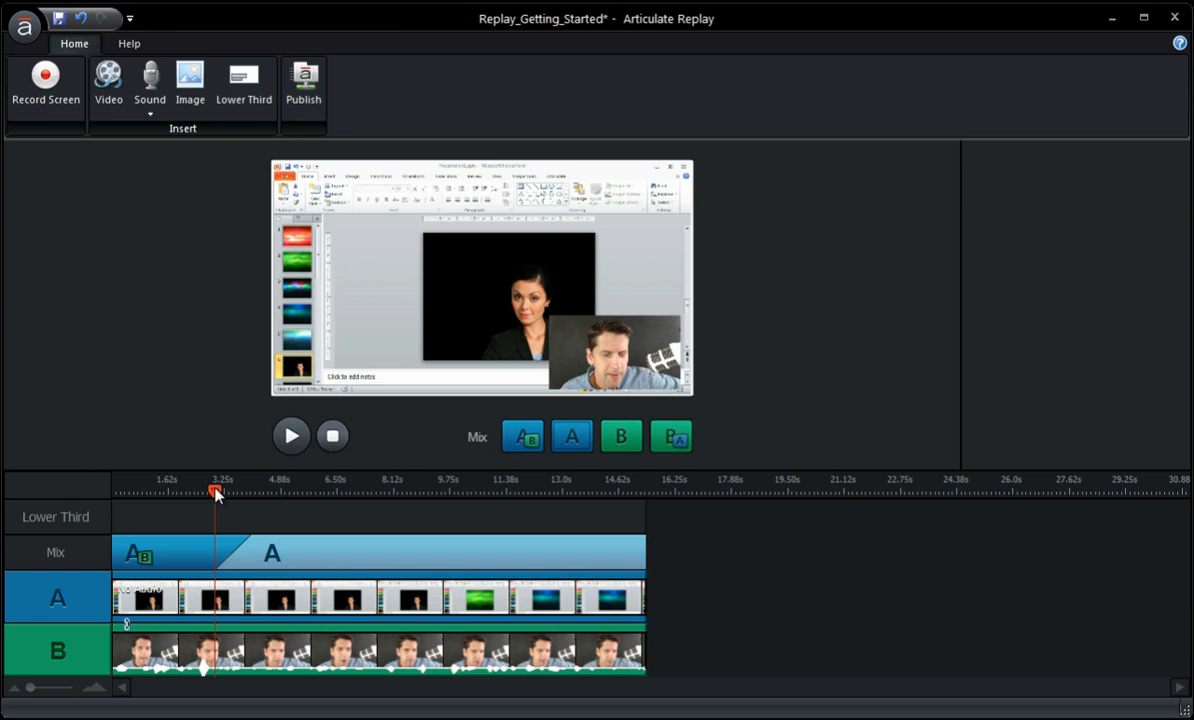
left_click_drag(214, 490, 291, 510)
left_click_drag(232, 552, 183, 551)
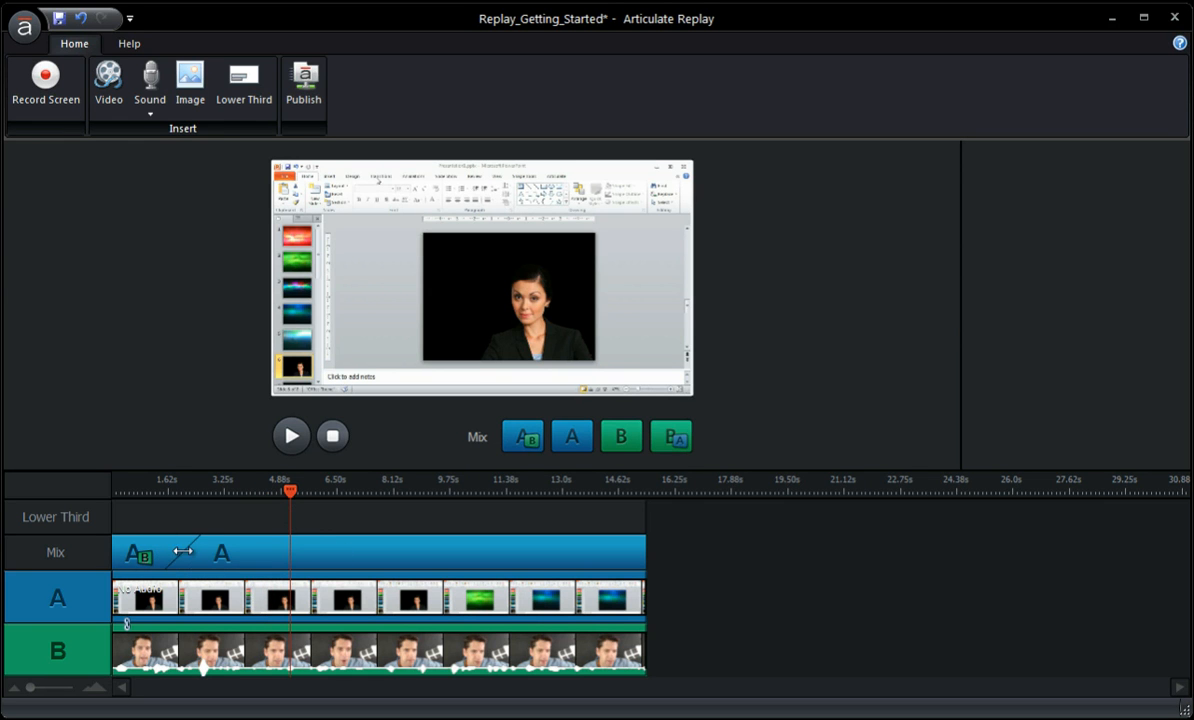
Step: Add a full-frame B segment to the mix at about 5.2 s and shift its transition earlier to about 3.1 s
left_click(294, 492)
left_click(622, 437)
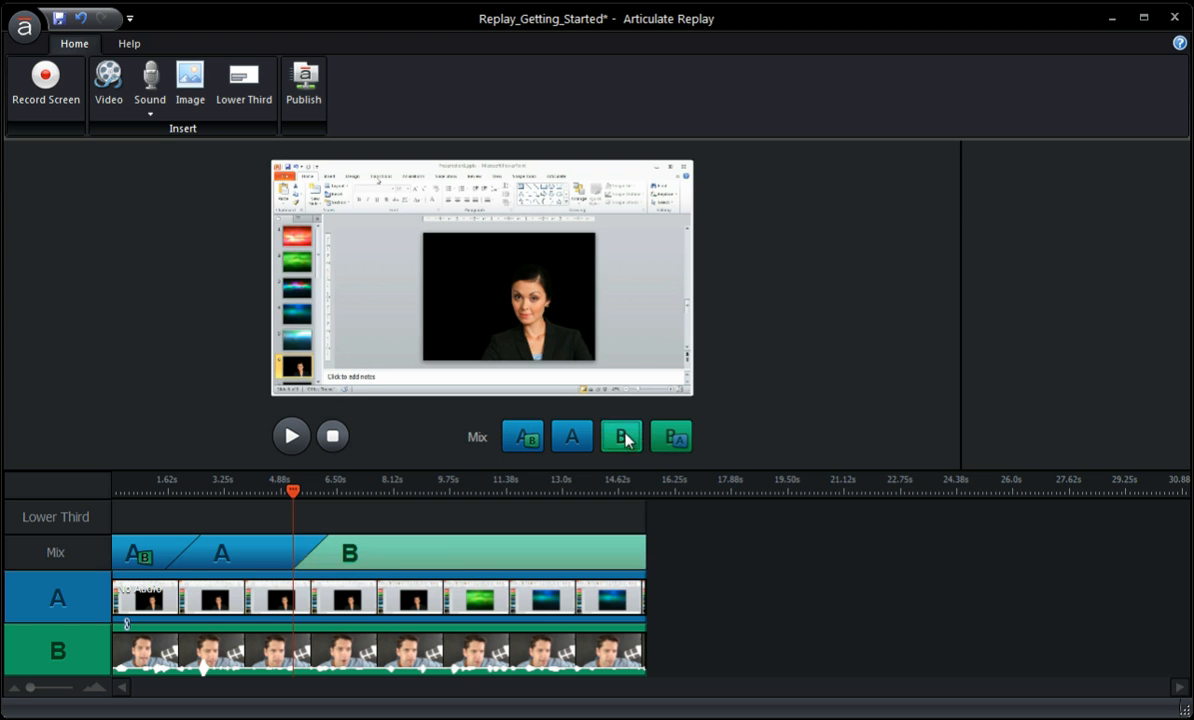
left_click_drag(313, 544, 238, 548)
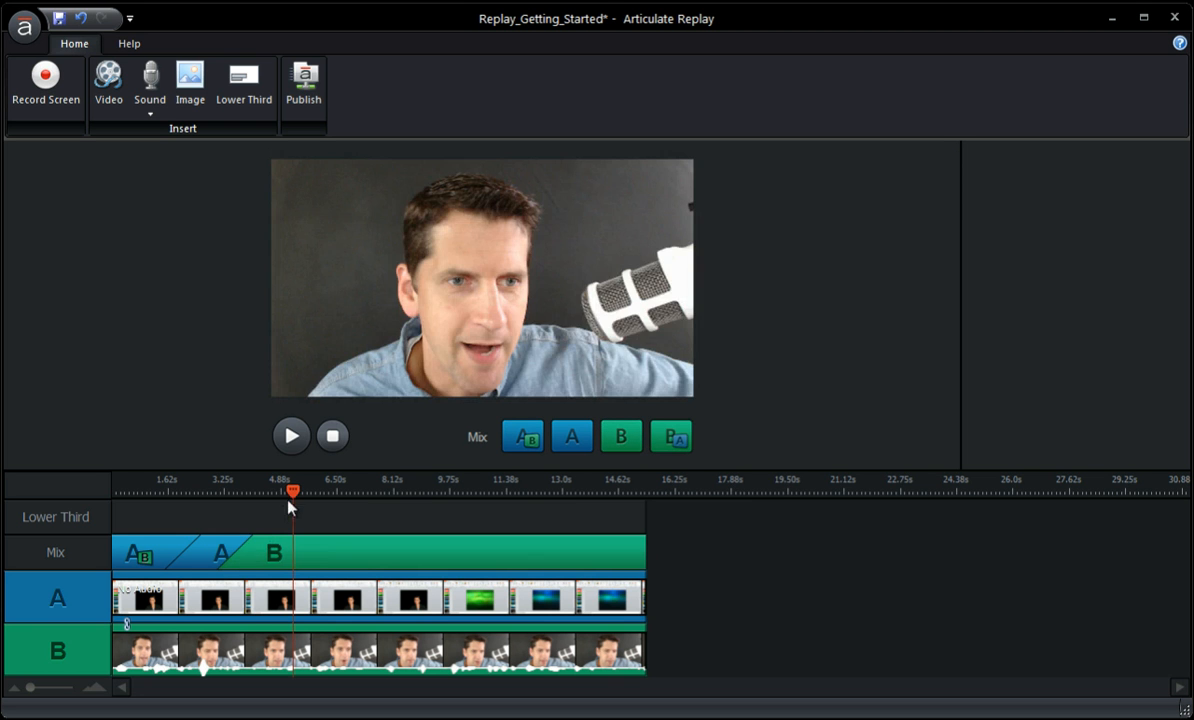
Step: Add a mix segment of B with A inset at about 4.9 s and place the inset in the upper-right quadrant
left_click_drag(291, 496, 274, 514)
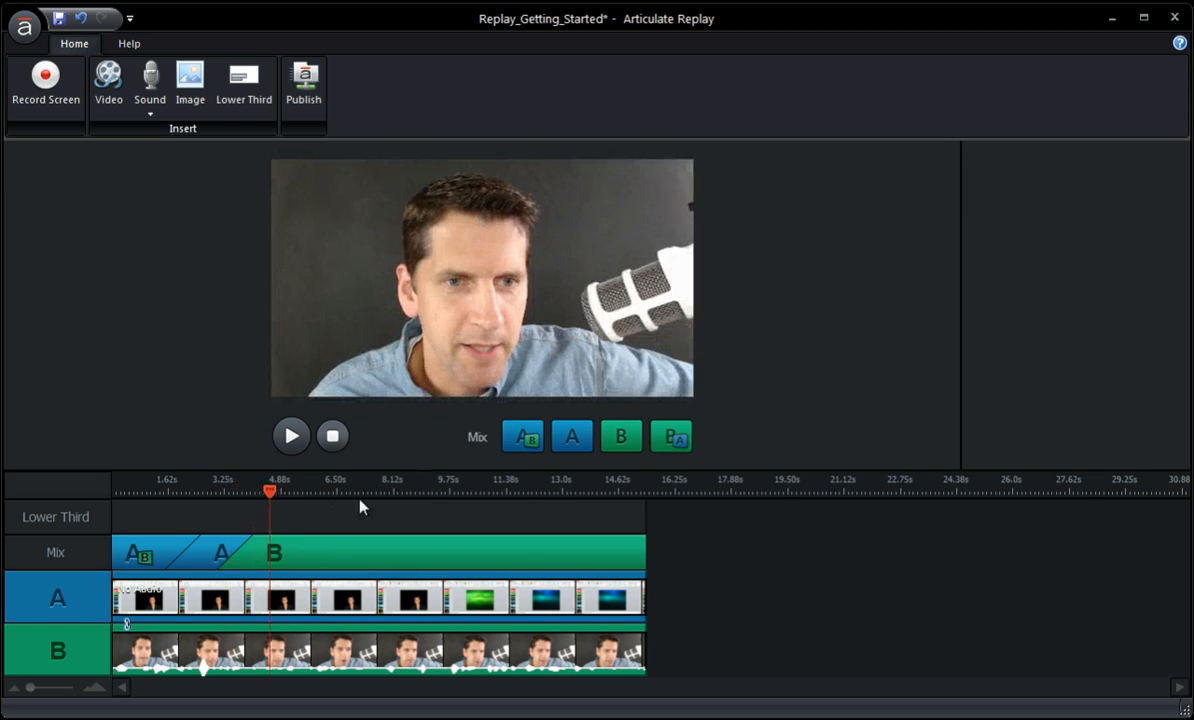
left_click(278, 490)
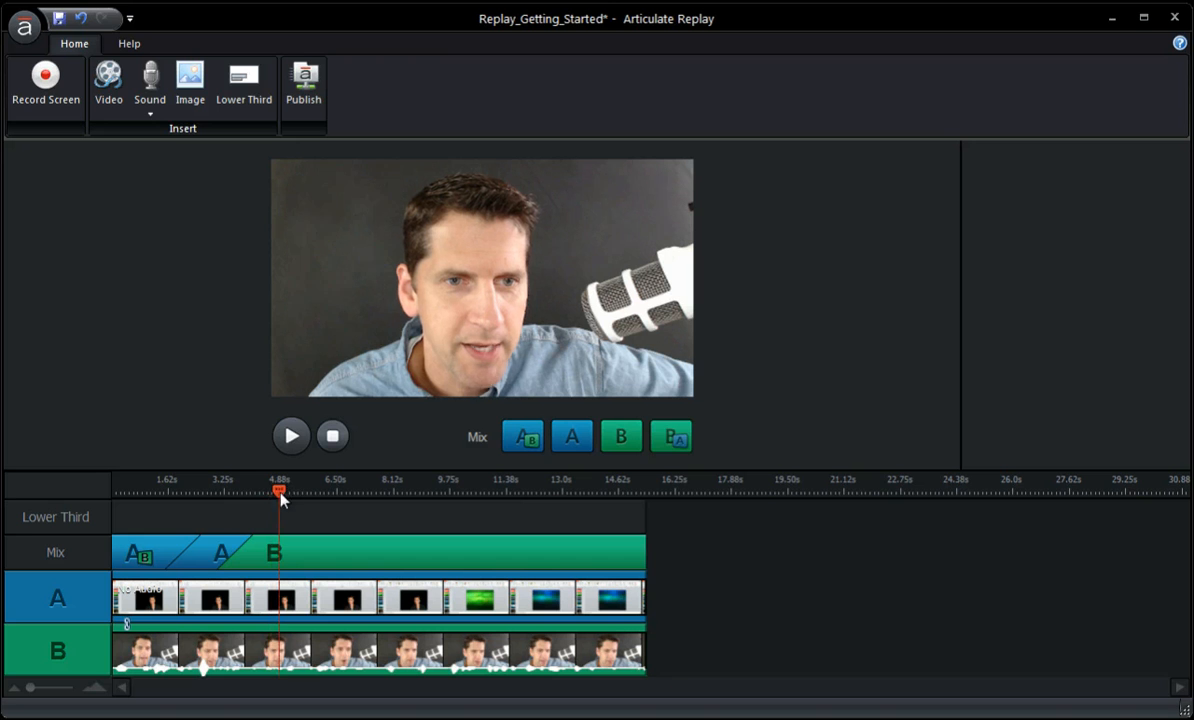
left_click(670, 438)
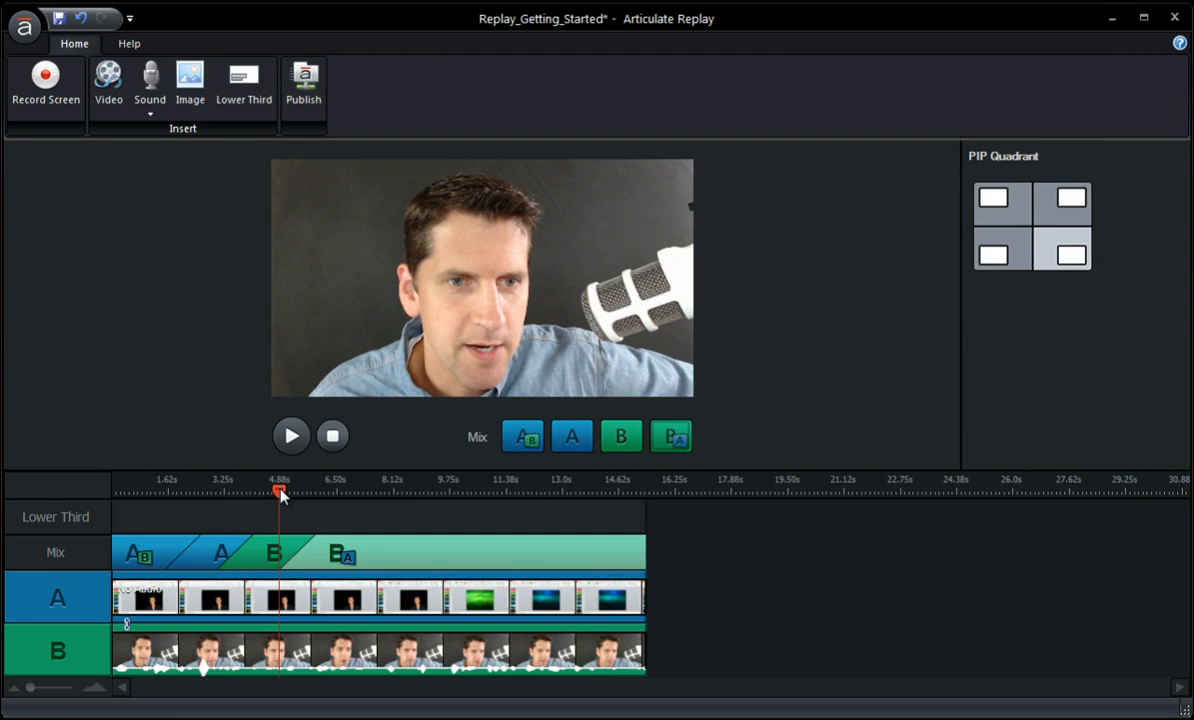
mouse_move(281, 493)
left_mouse_down()
mouse_move(322, 495)
mouse_move(293, 508)
left_mouse_up()
left_click(370, 557)
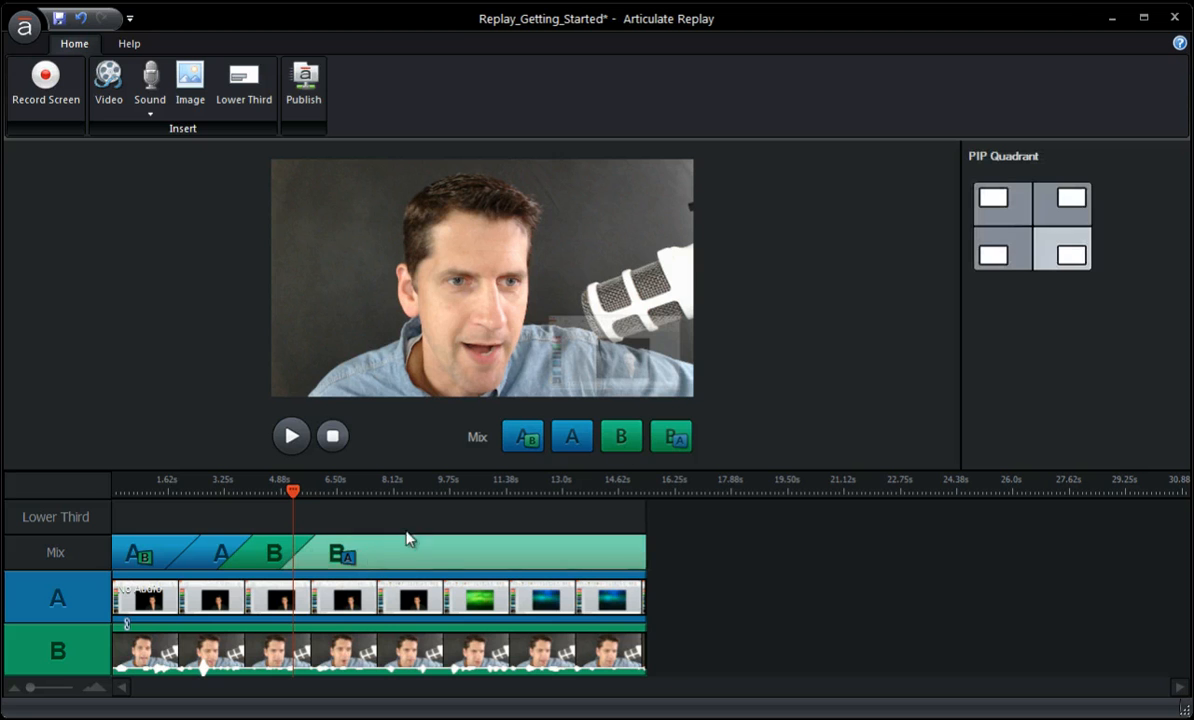
left_click(1074, 201)
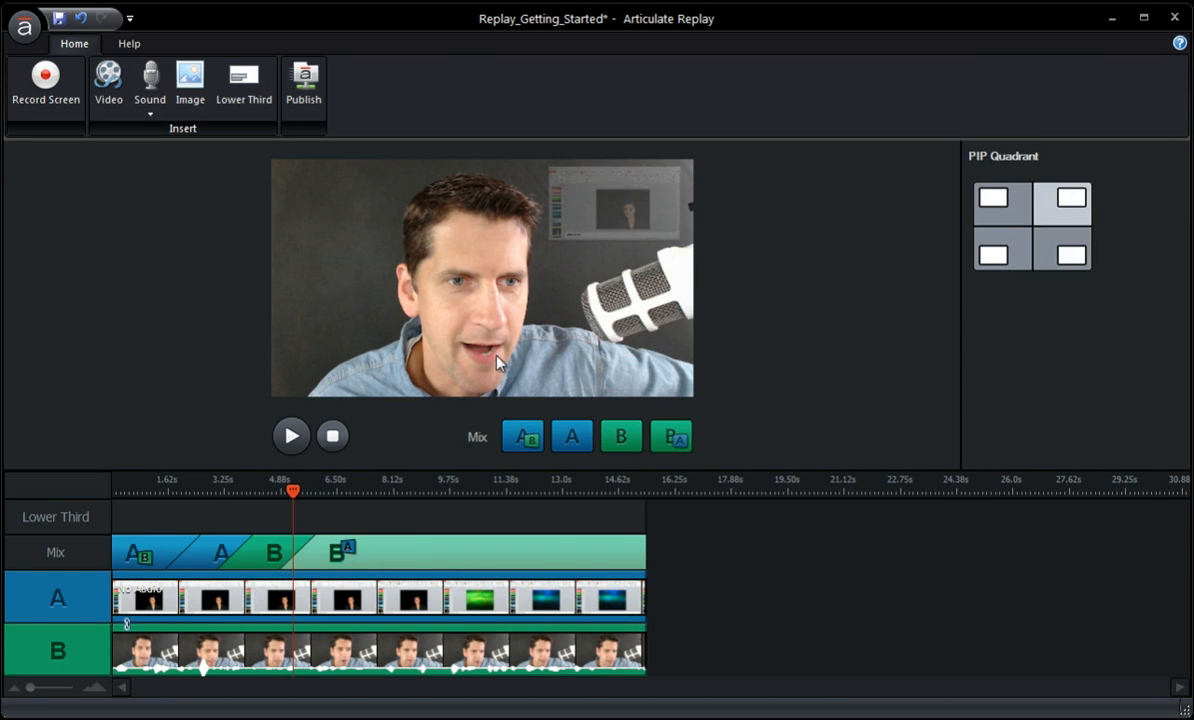
Step: Play from the start and switch the mix live to A with B inset, B at about 3.6 s and A at about 6.7 s
left_click_drag(294, 495, 120, 512)
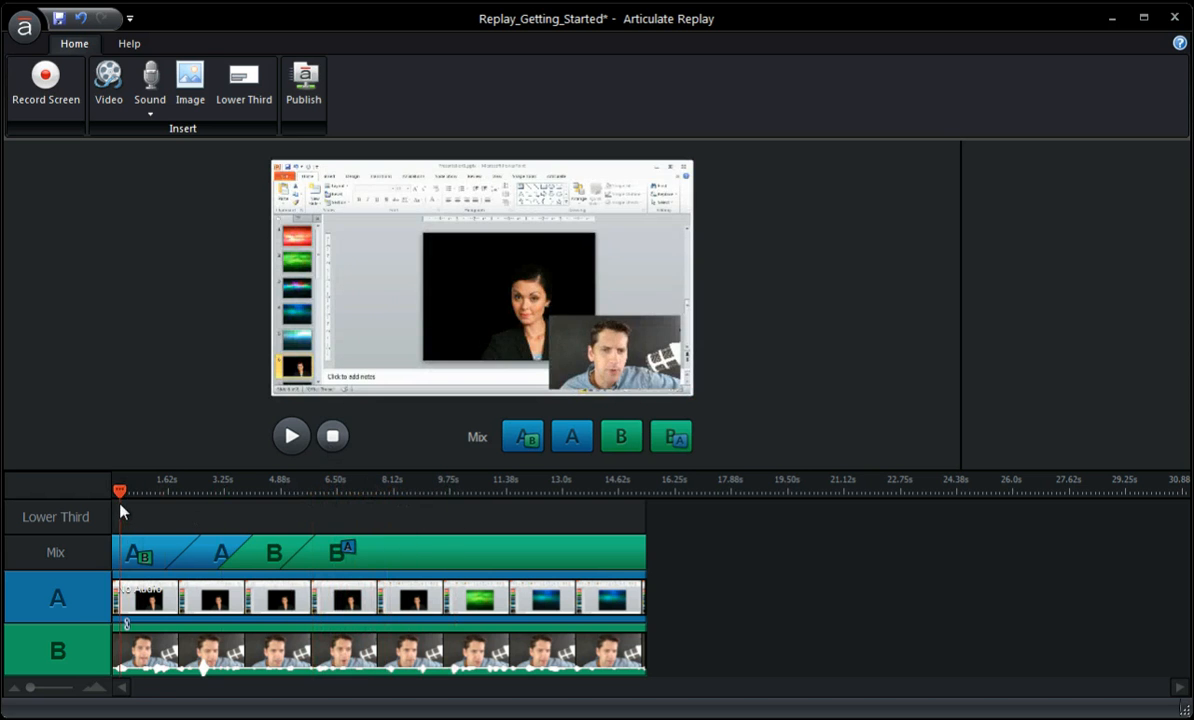
left_click(290, 437)
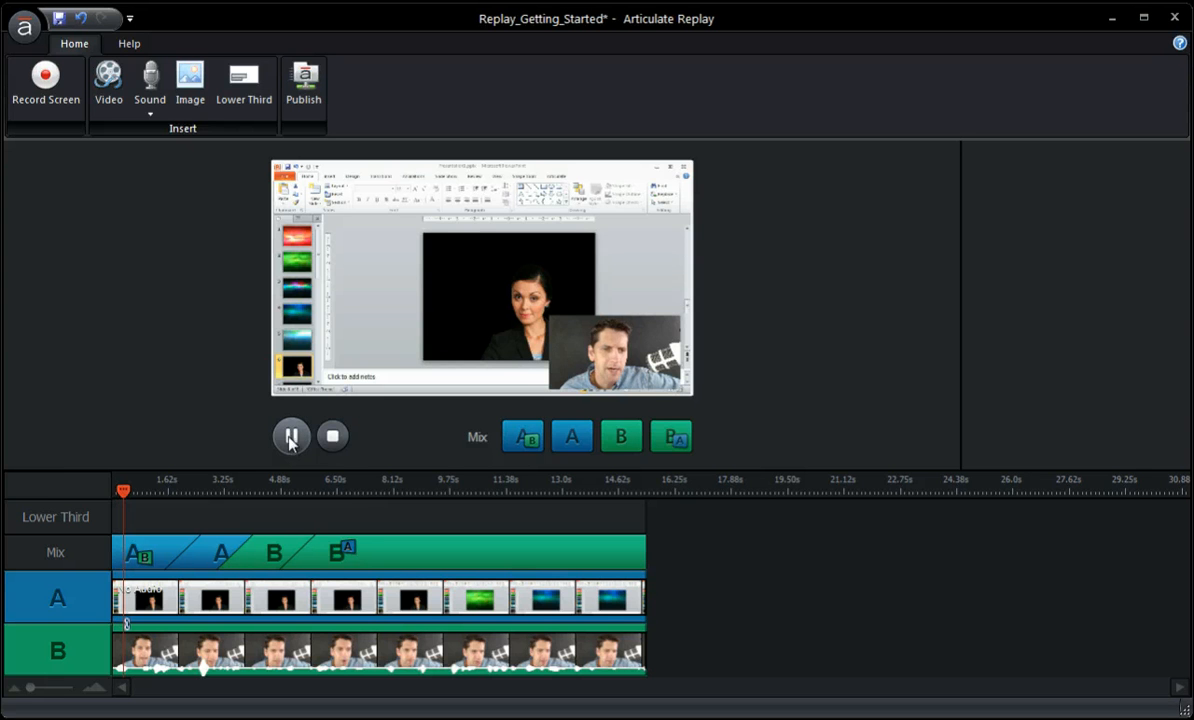
left_click(529, 445)
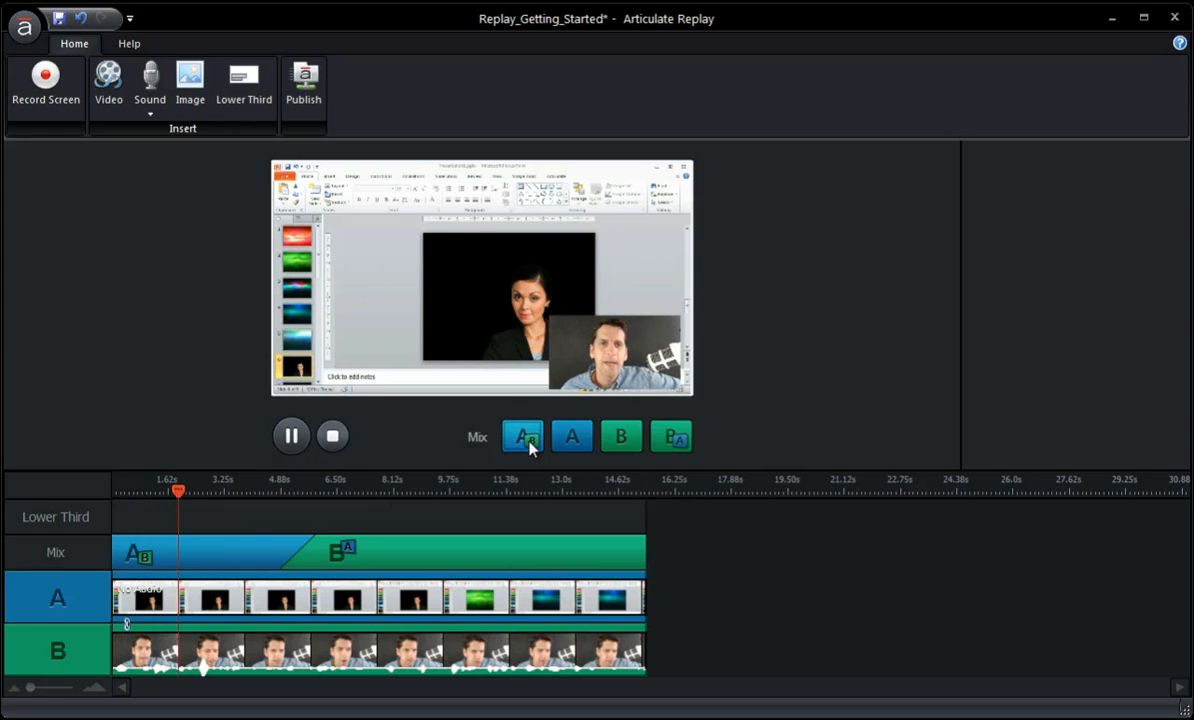
left_click(618, 438)
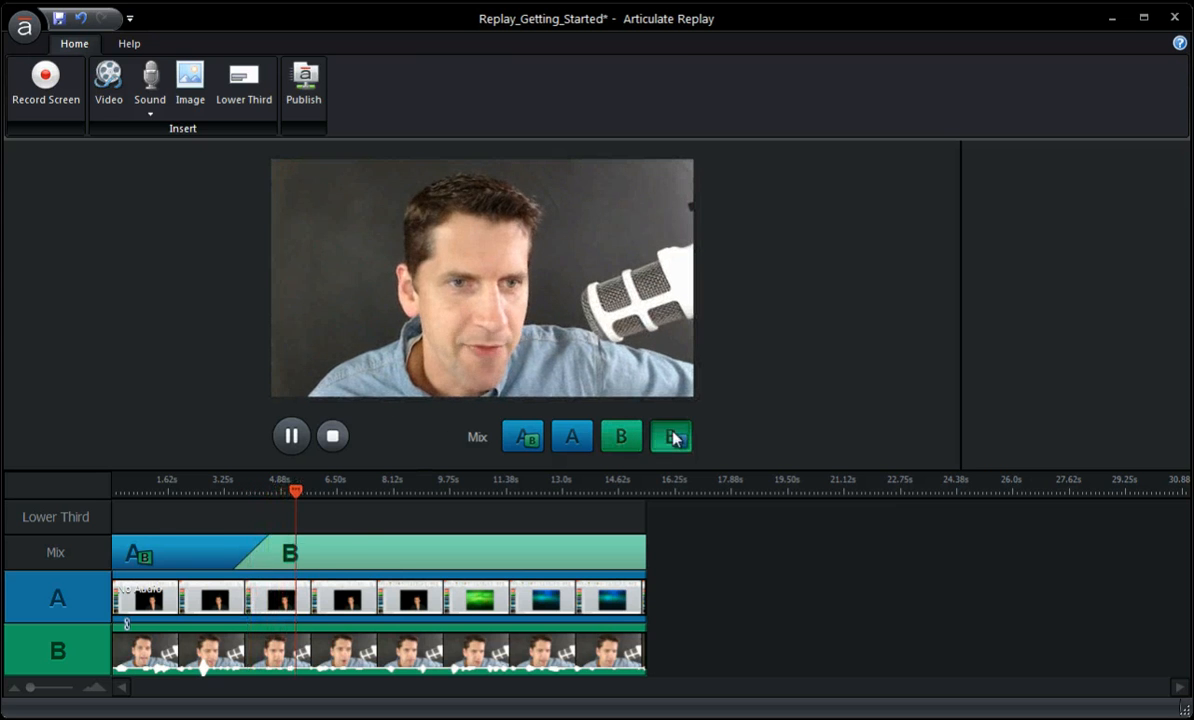
left_click(673, 437)
left_click(569, 440)
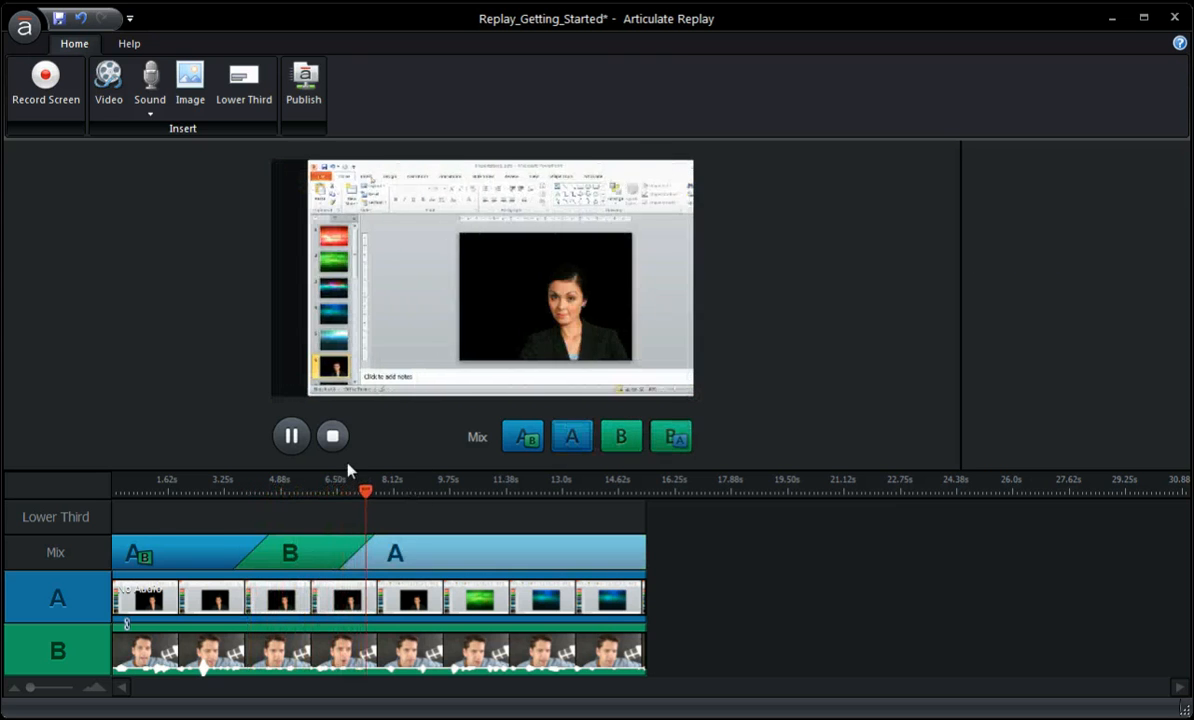
left_click(292, 440)
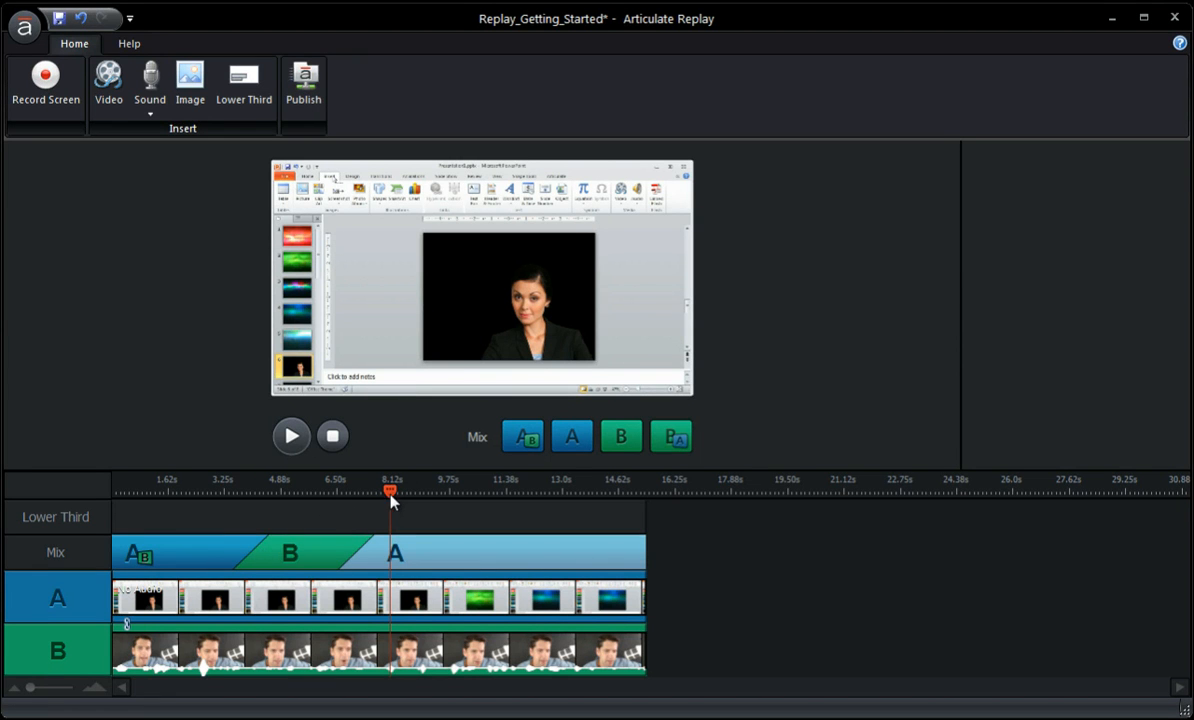
Step: Insert the CloudsTimelapse video on track A, overlapping the end of the screen recording by about 1 s
left_click_drag(391, 496, 392, 549)
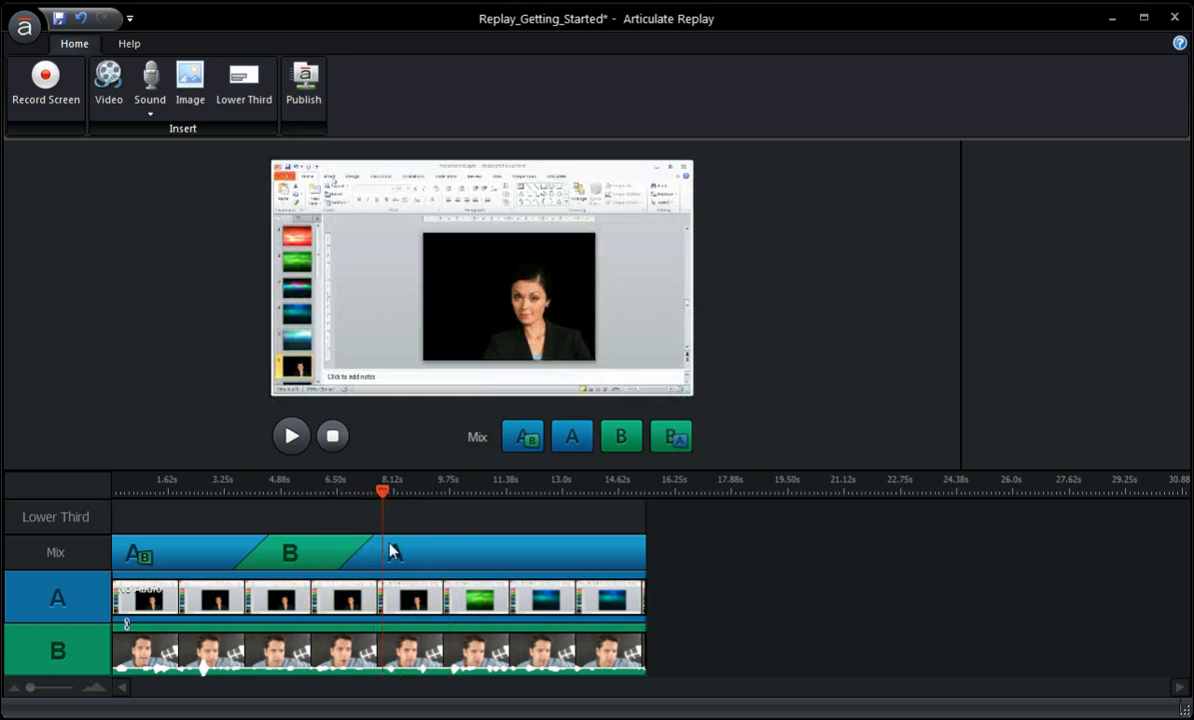
left_click(106, 84)
left_click(160, 136)
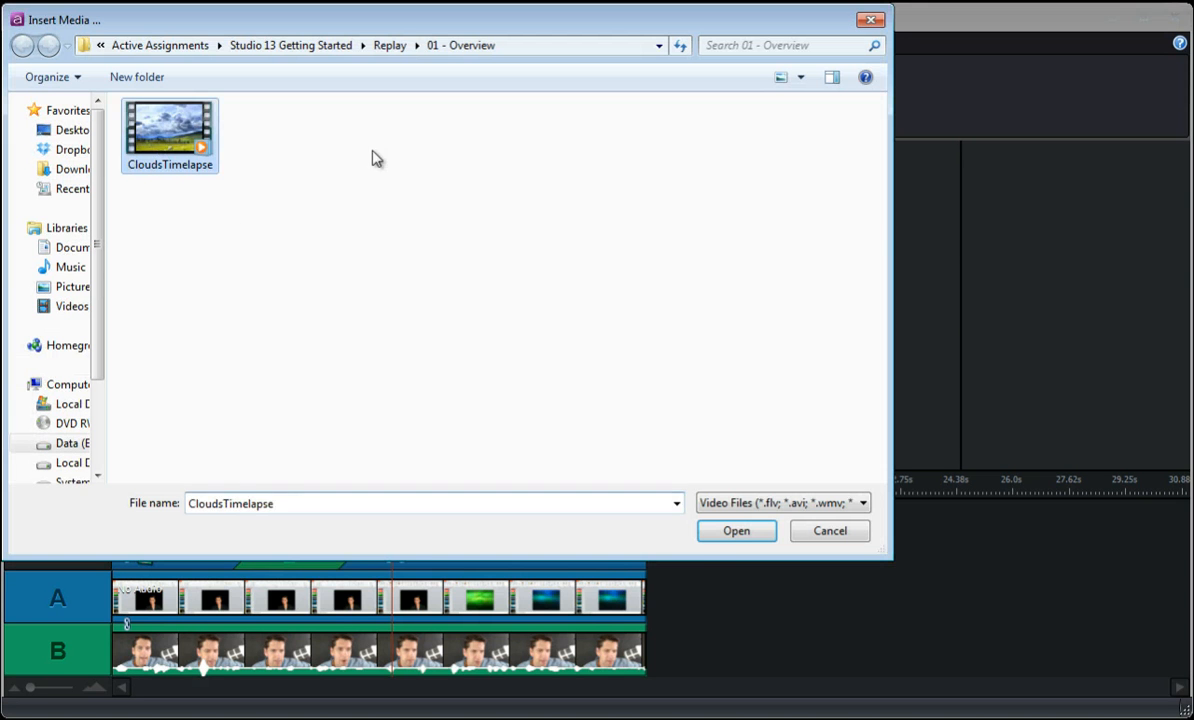
left_click(734, 532)
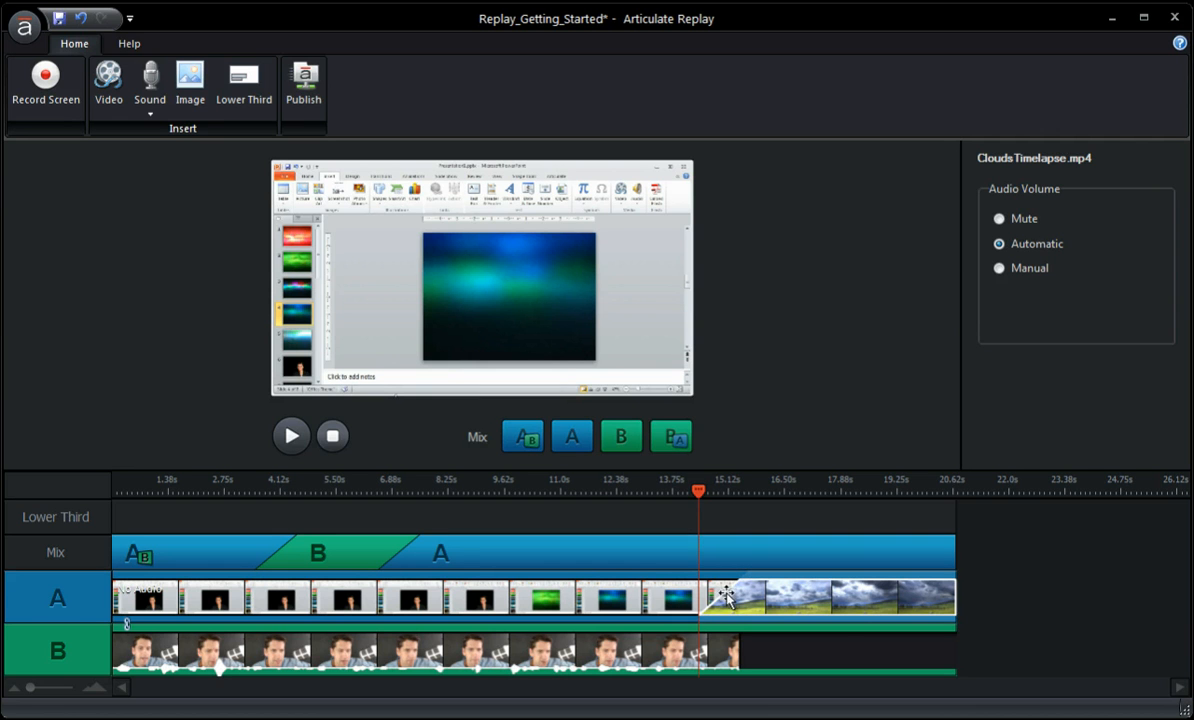
left_click_drag(760, 608, 801, 605)
Step: Preview the transition into the CloudsTimelapse clip and delete that clip from track A
key("space")
key("space")
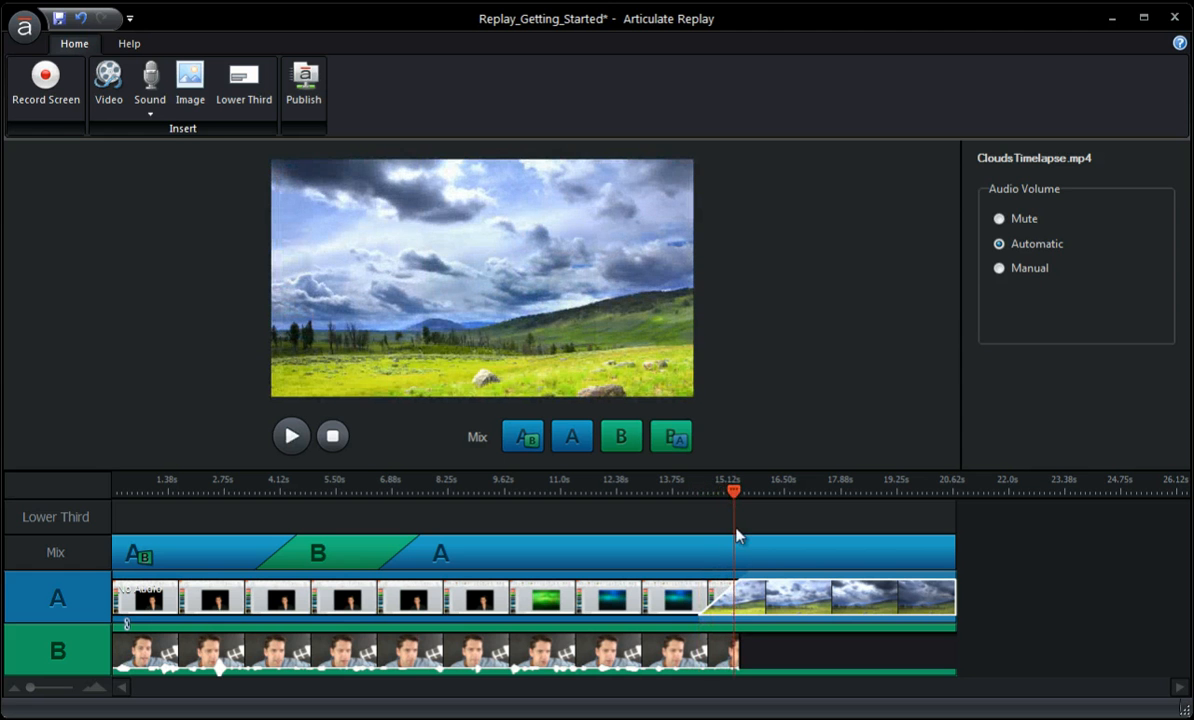
left_click_drag(734, 492, 693, 492)
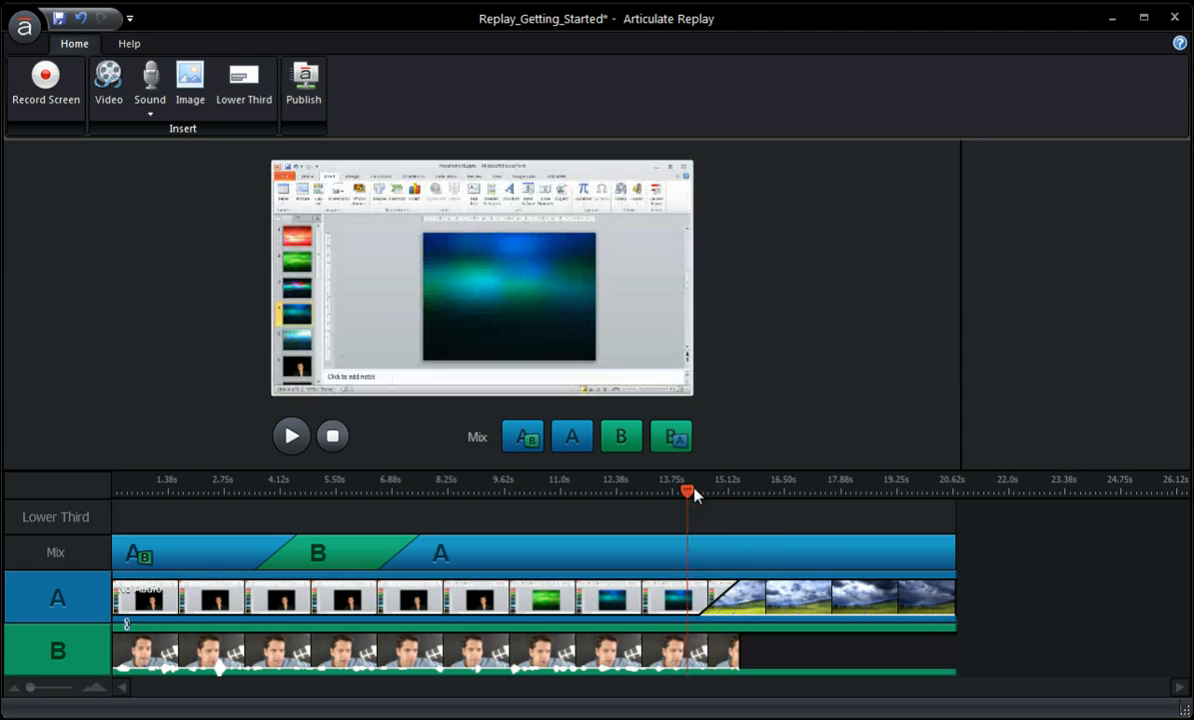
left_click(763, 604)
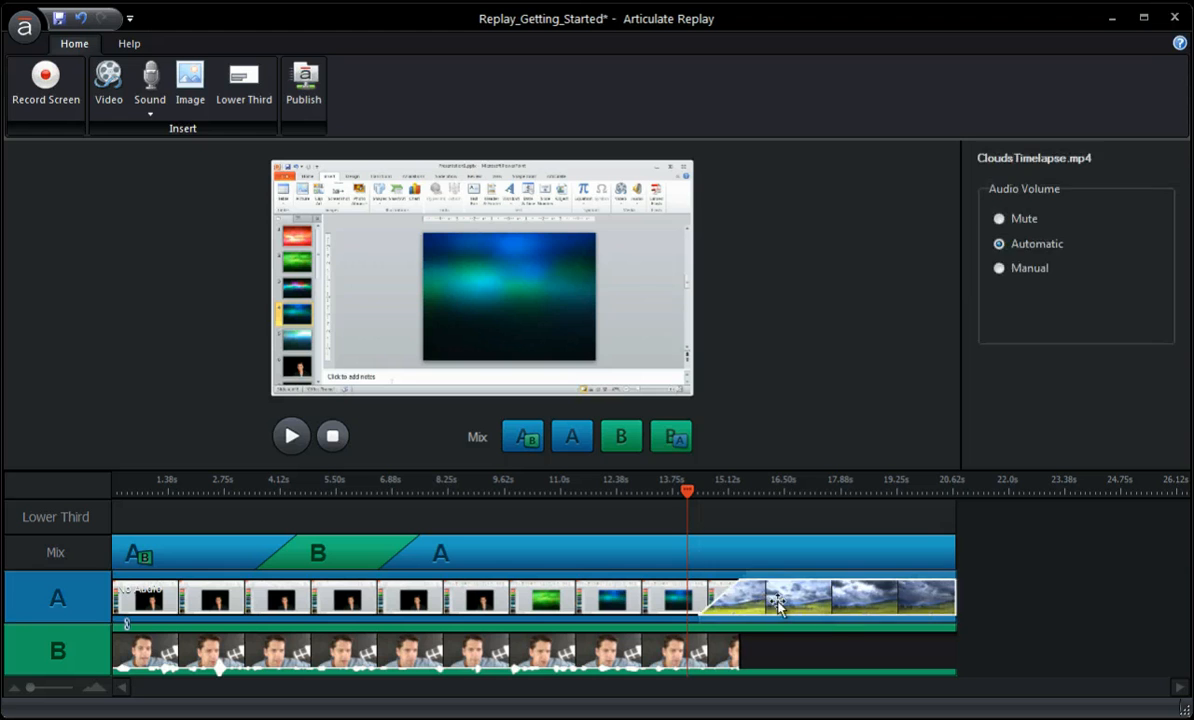
key("Delete")
Step: Move the linked screen and webcam recordings later in the timeline, starting at about 5.8 s
left_click_drag(575, 597, 813, 597)
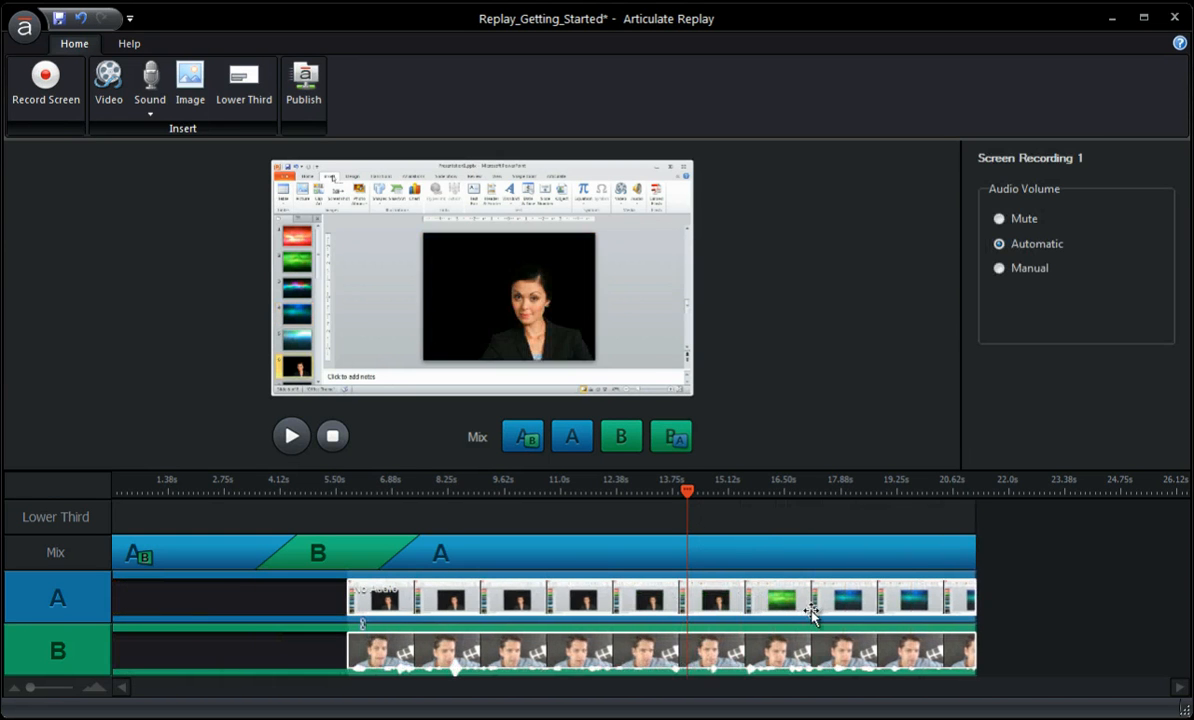
Step: Insert the Trello email-notifications title image at the start of track A and move the linked recordings to overlap its end by about 1 s
left_click(190, 82)
left_click(148, 140)
double_click(148, 140)
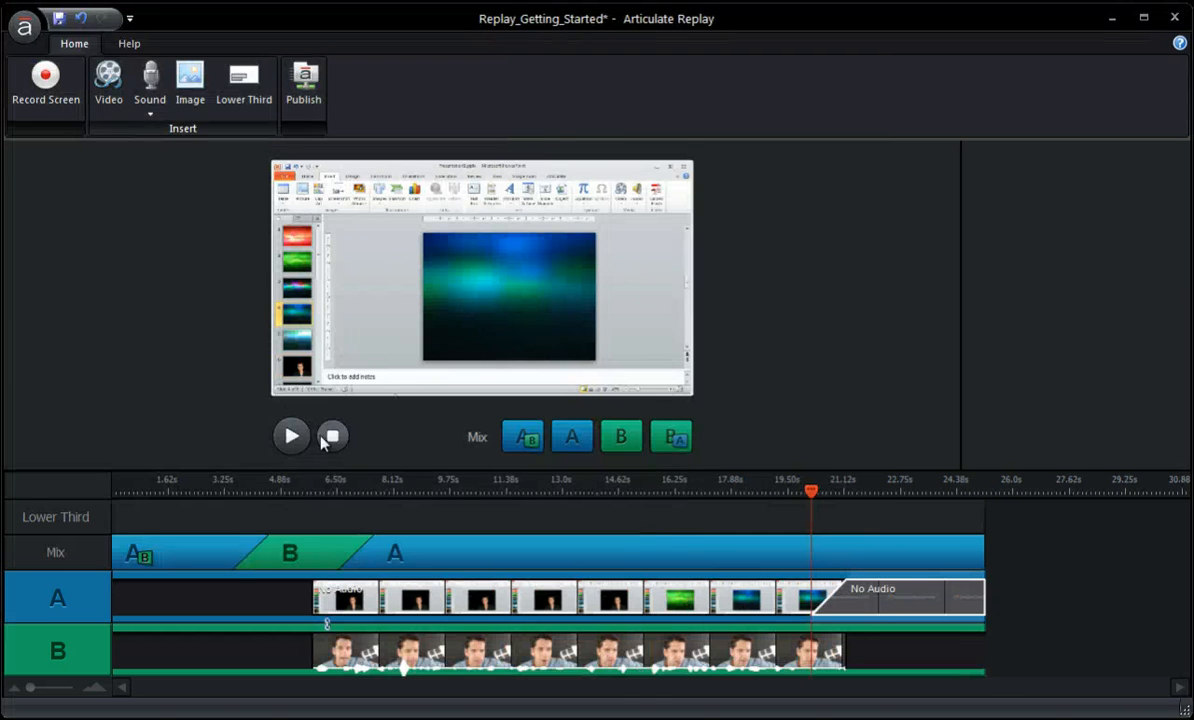
left_click_drag(830, 595, 204, 584)
left_click_drag(150, 488, 134, 492)
left_click_drag(340, 597, 311, 596)
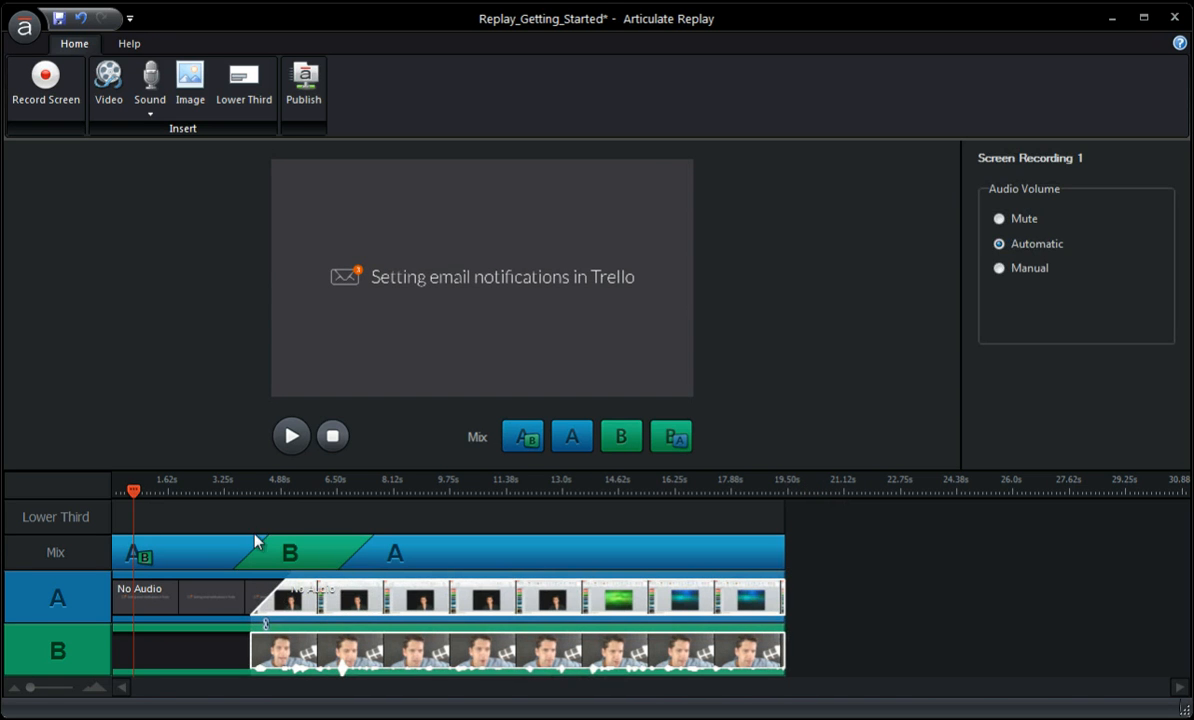
Step: Change the B mix segment starting at about 3.6 s to A, and set the opening mix segment to B
left_click_drag(253, 492, 226, 492)
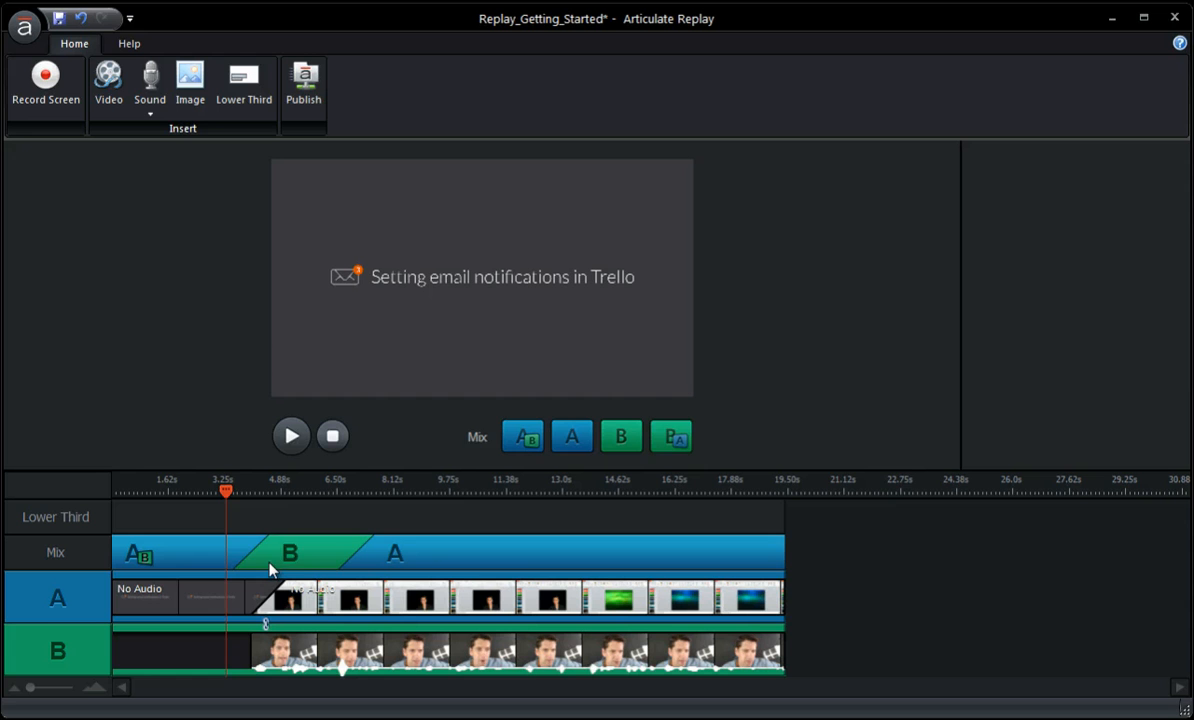
left_click(571, 436)
mouse_move(229, 497)
left_mouse_down()
mouse_move(317, 525)
mouse_move(243, 532)
mouse_move(277, 496)
mouse_move(245, 492)
left_mouse_up()
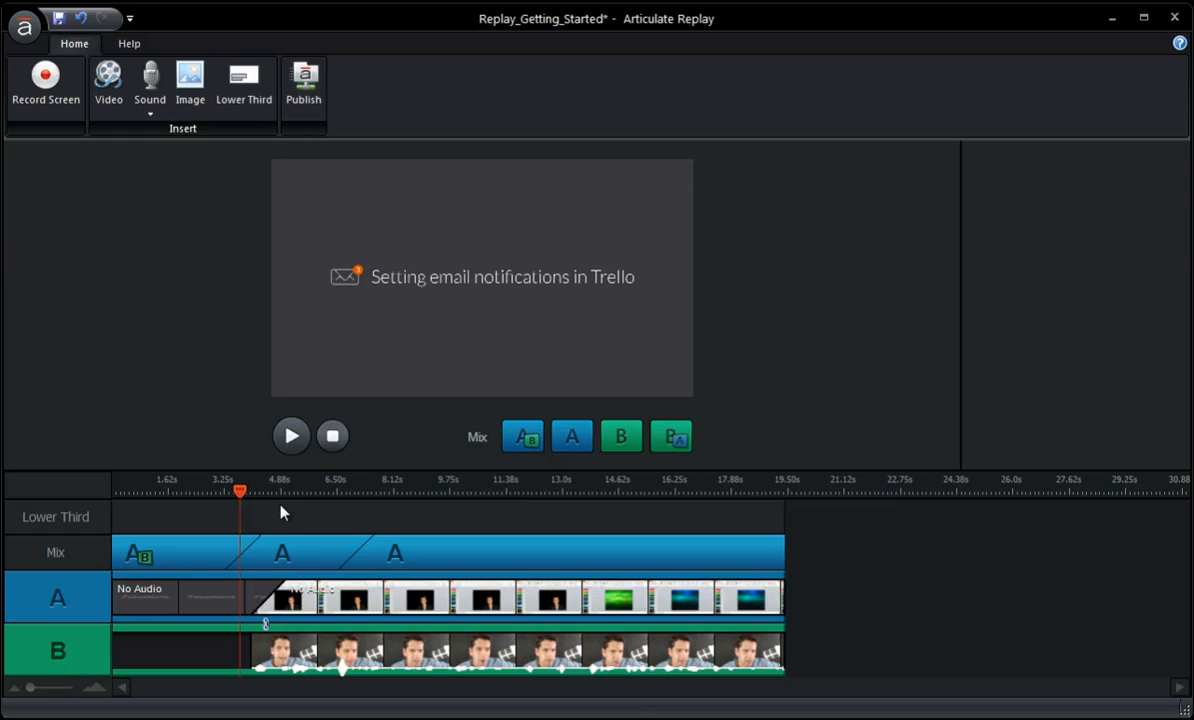
left_click_drag(235, 496, 143, 490)
left_click(621, 436)
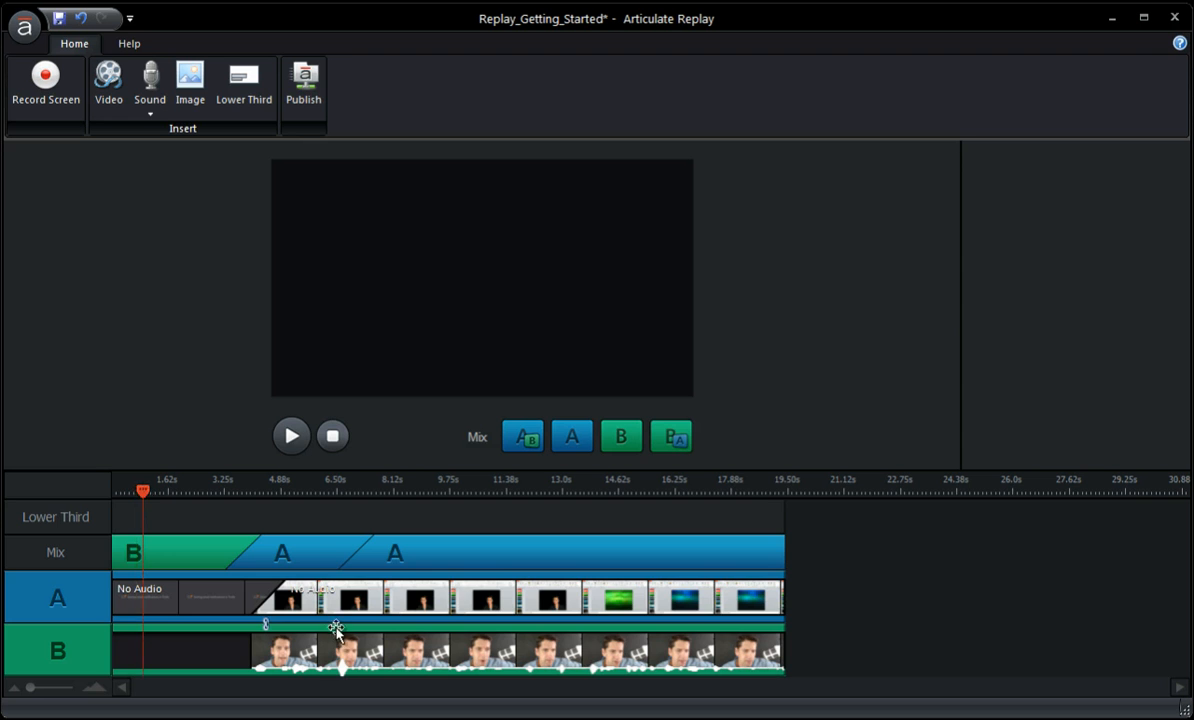
Step: Delete the title image from track A and move the linked screen and webcam recordings to the start of the timeline
left_click_drag(336, 632, 221, 643)
left_click(187, 601)
key("Delete")
left_click_drag(335, 659, 155, 649)
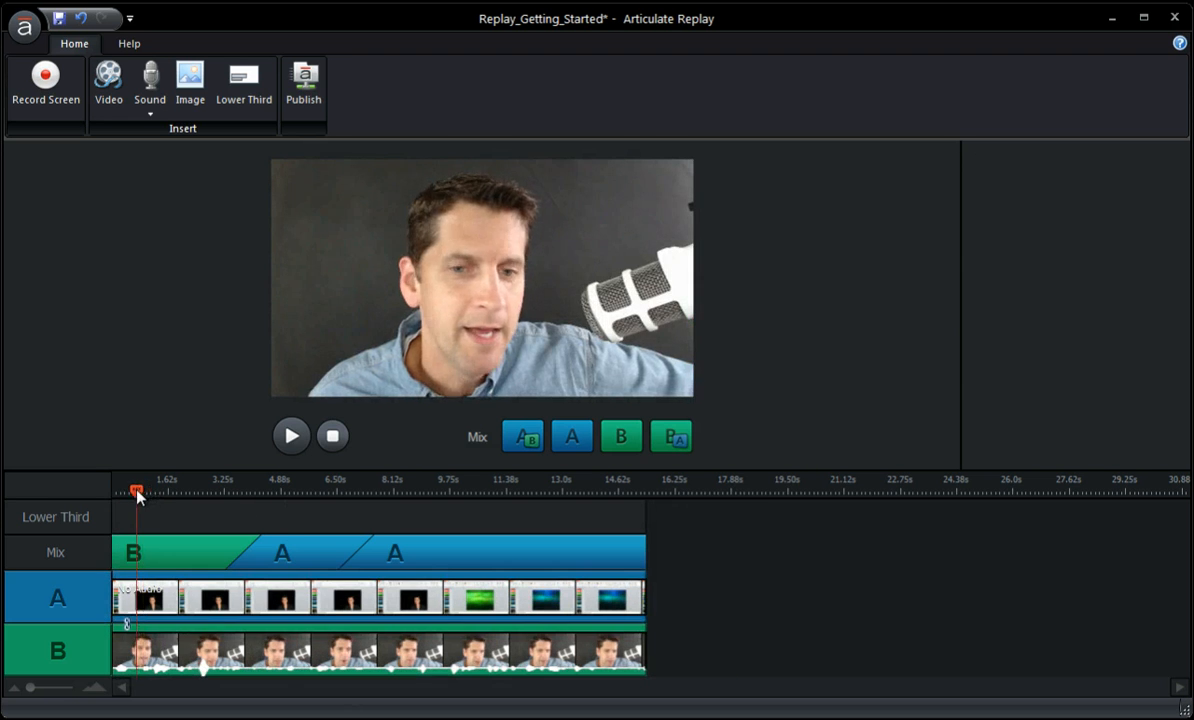
Step: Insert a lower third at about 1 s and title it with the presenter's first name followed by "- Articulate"
left_click_drag(137, 490, 148, 490)
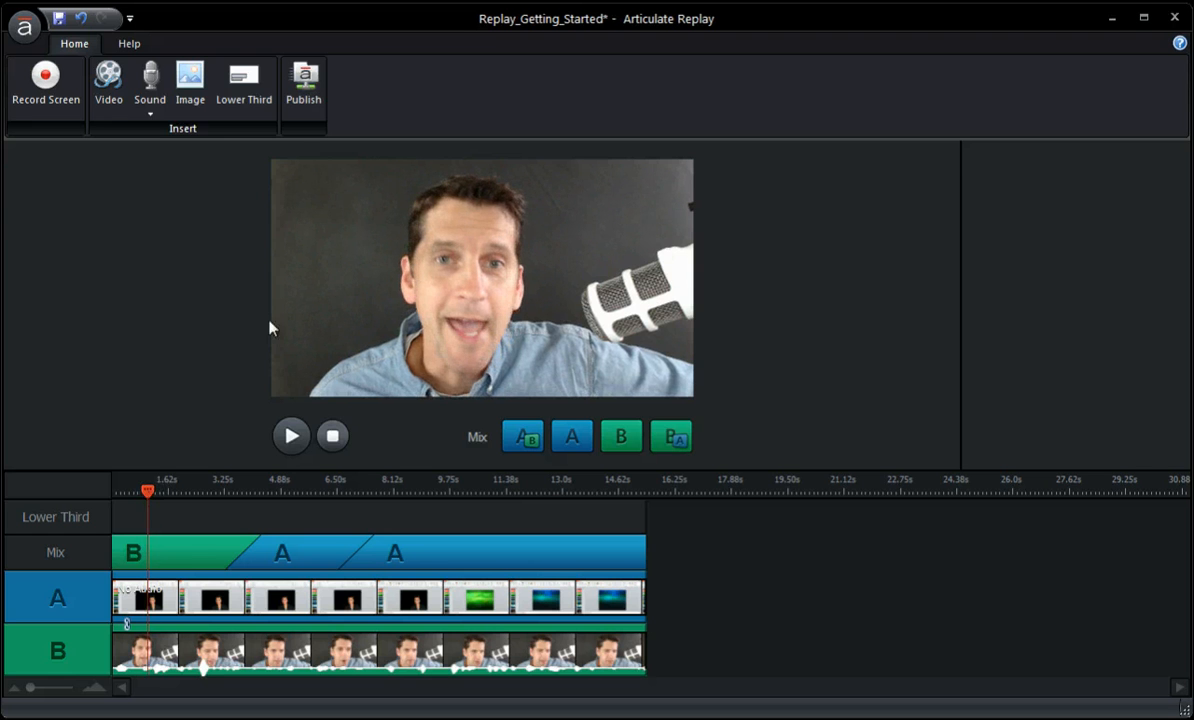
left_click(244, 85)
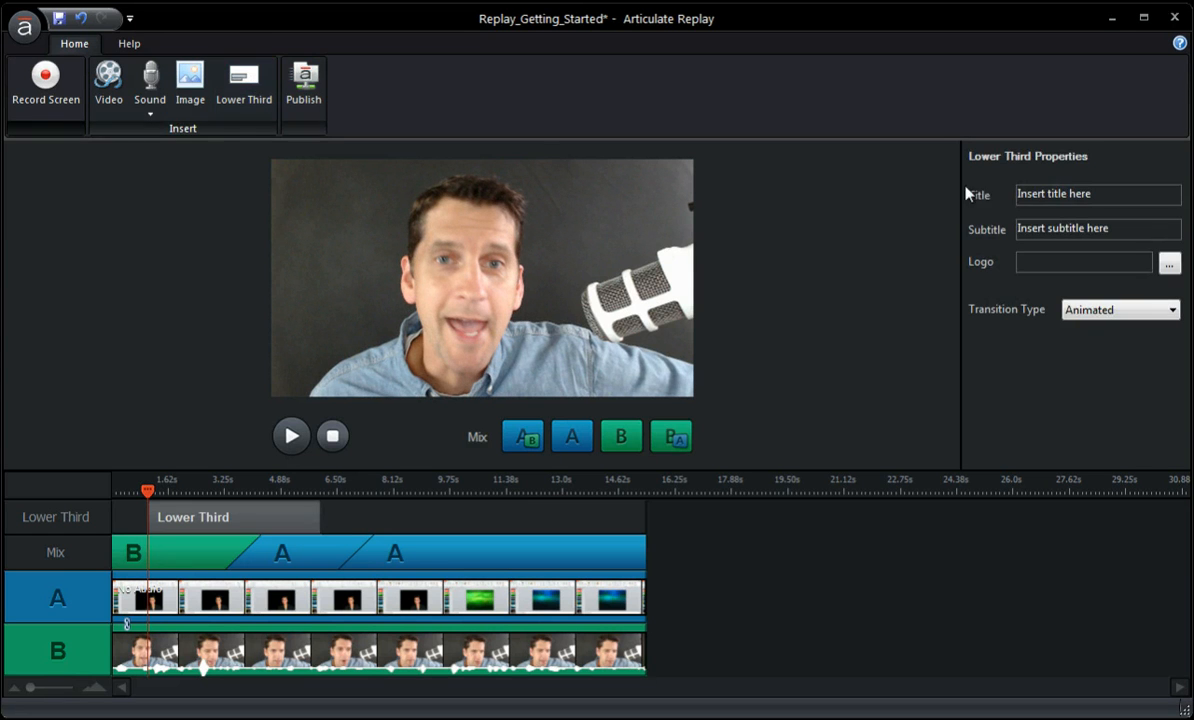
triple_click(1061, 192)
type("Mike")
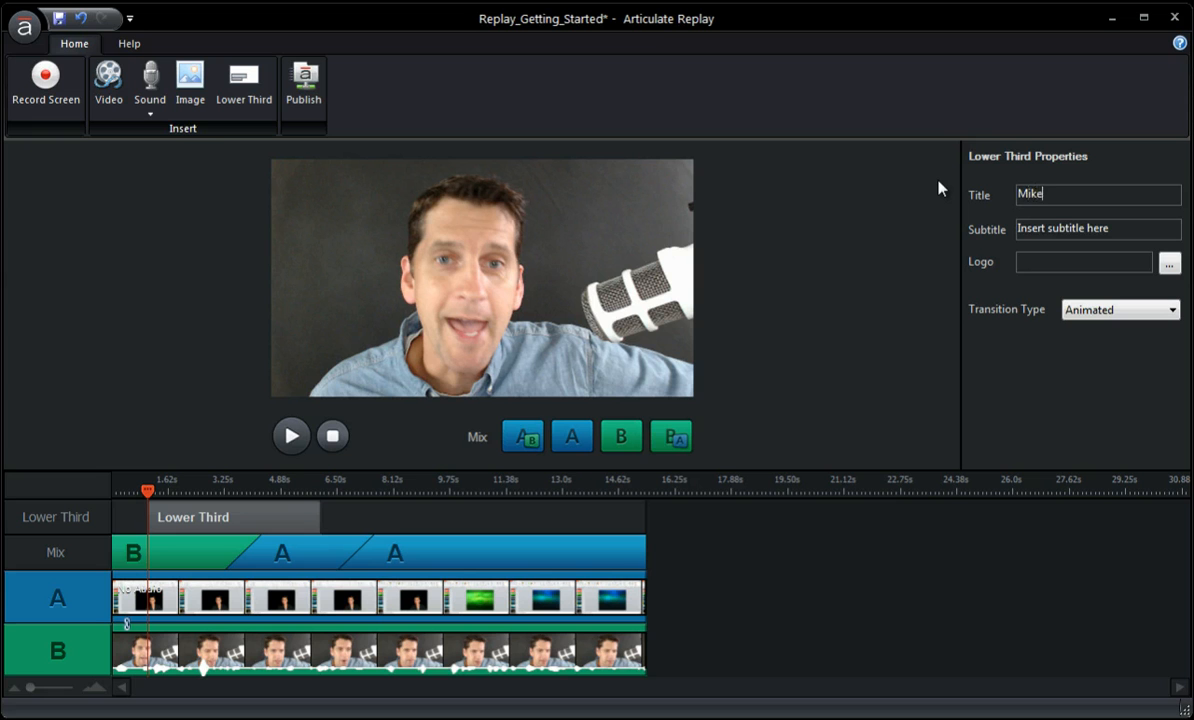
type(" - aRticul")
key("BackSpace")
key("BackSpace")
key("BackSpace")
key("BackSpace")
key("BackSpace")
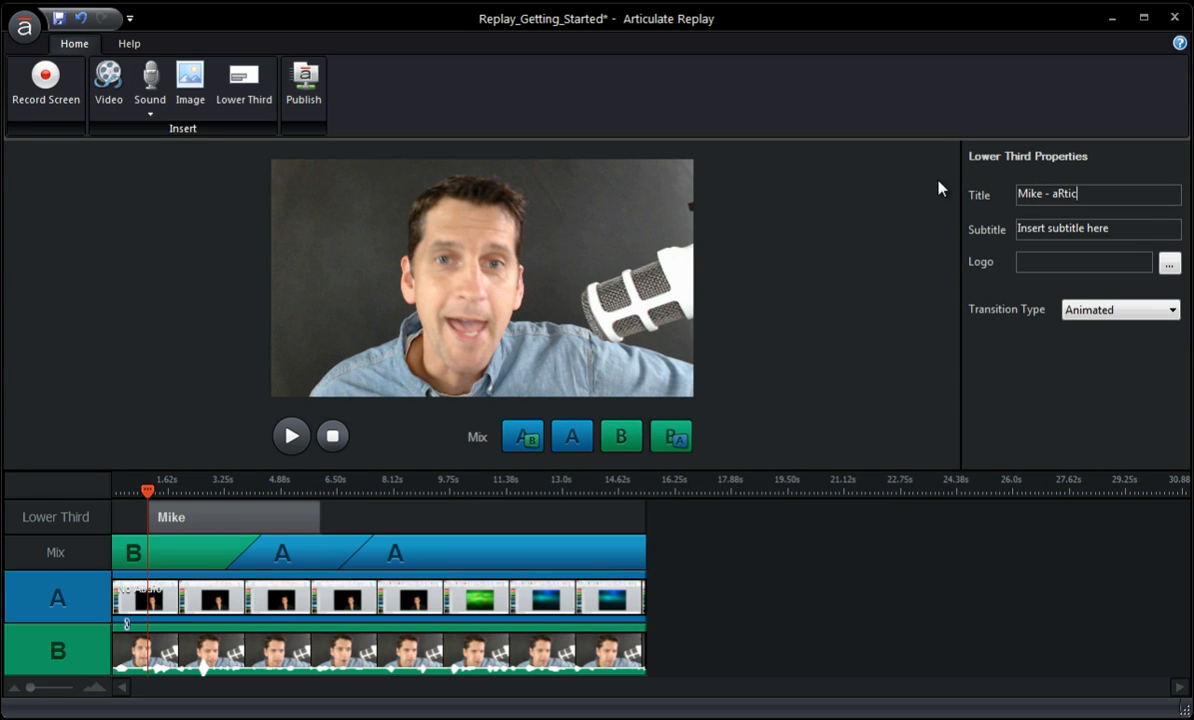
key("BackSpace")
key("BackSpace")
type("Articulate")
Step: Clear the lower third's subtitle and preview the caption over the webcam video at about 1.8 s
left_click_drag(1125, 226, 986, 248)
key("BackSpace")
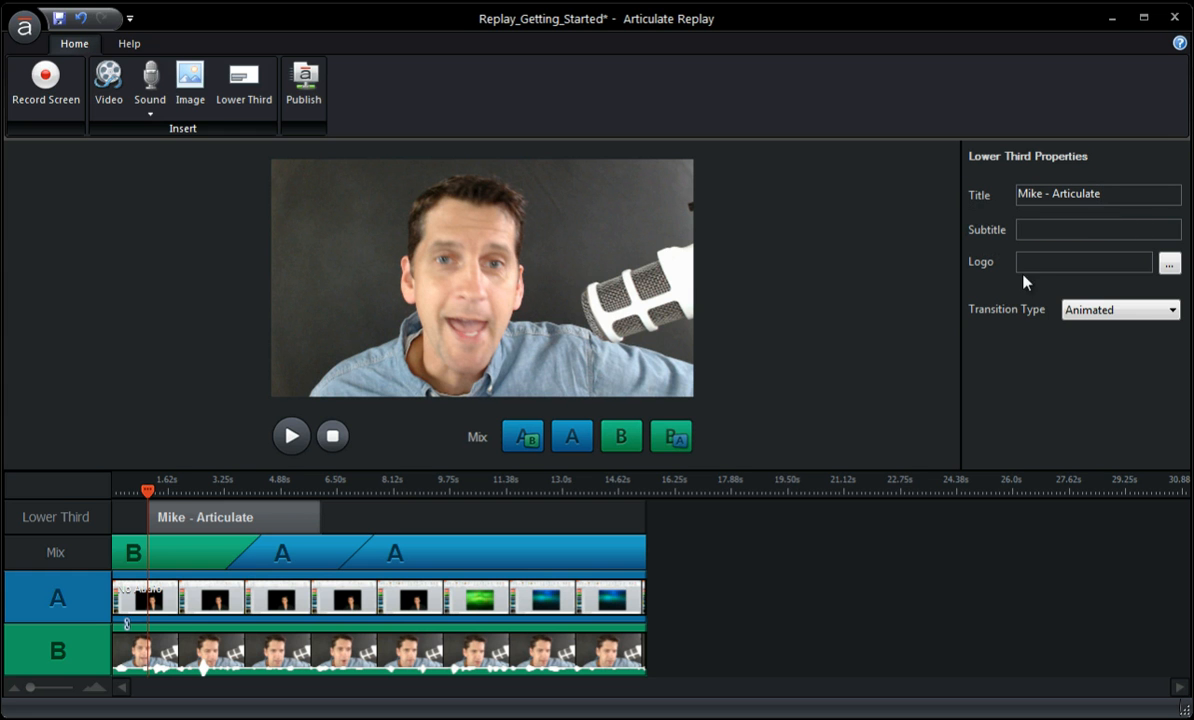
key("Tab")
left_click_drag(147, 490, 177, 495)
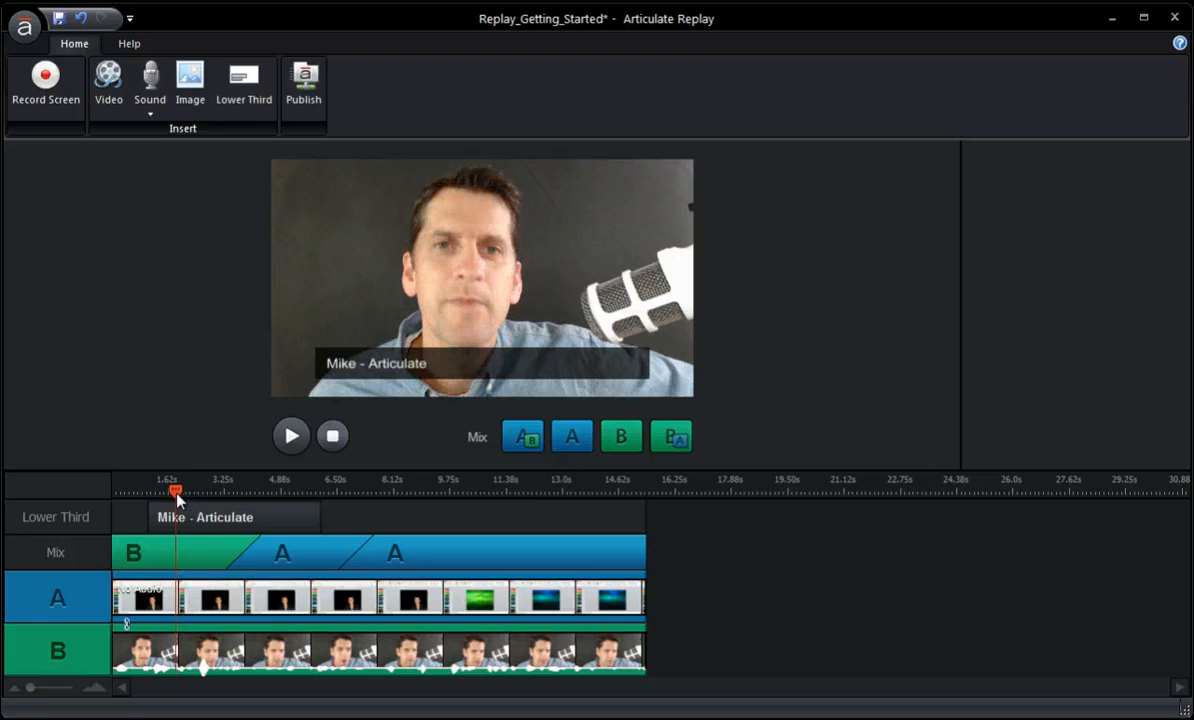
Step: Delete the lower third from the timeline and place the playhead at about 5.5 s
left_click(240, 512)
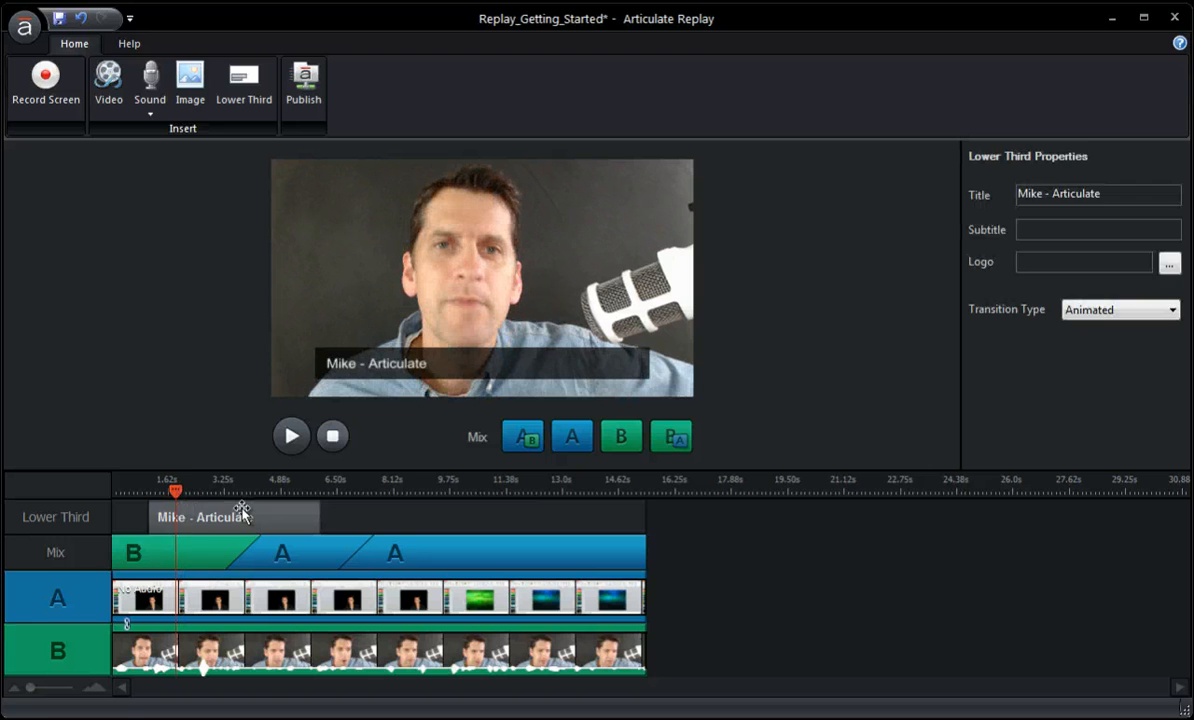
key("Delete")
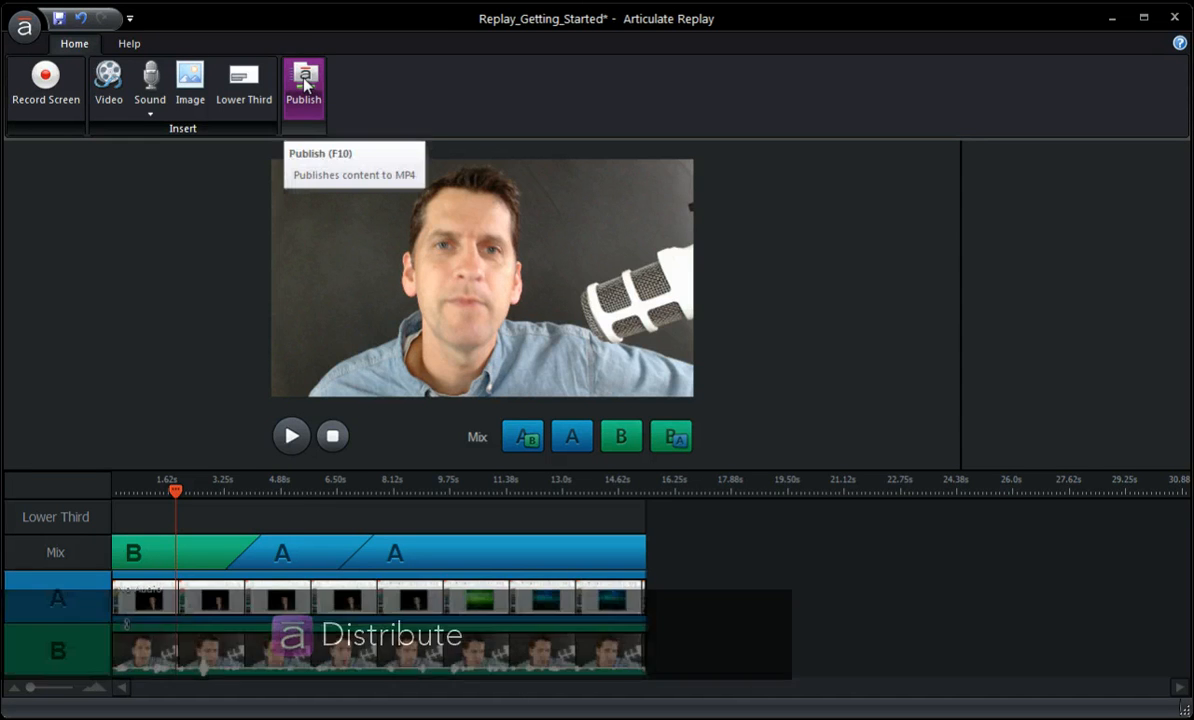
left_click(300, 489)
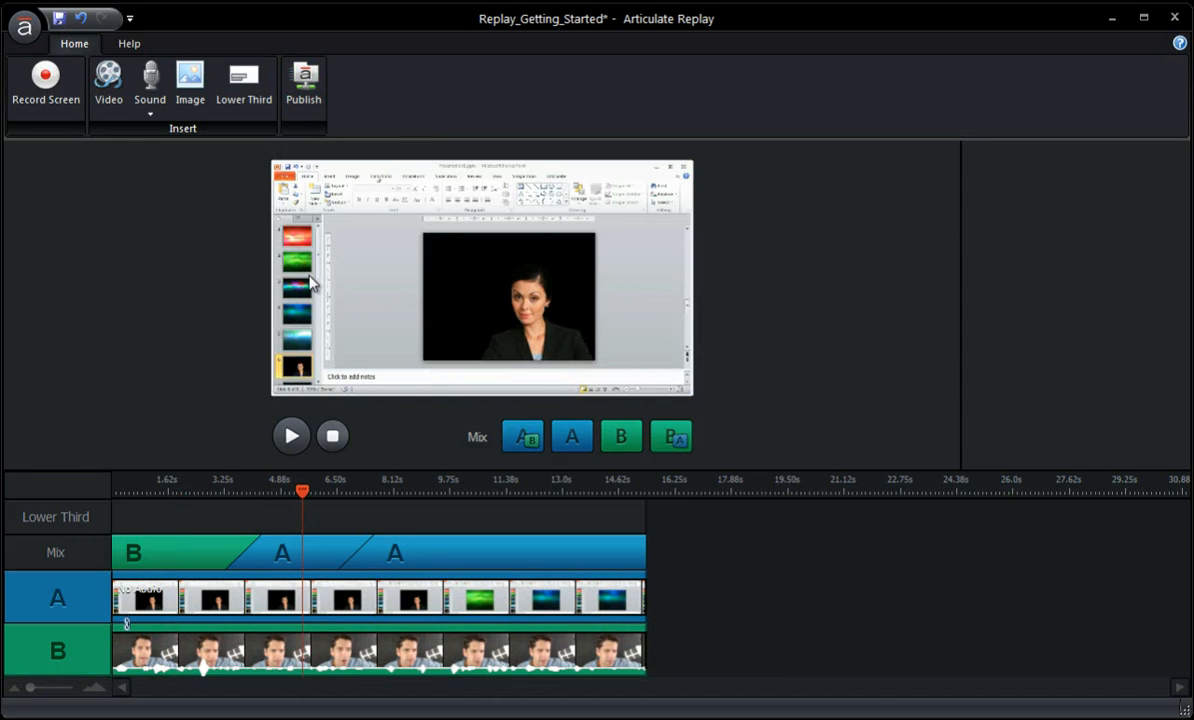